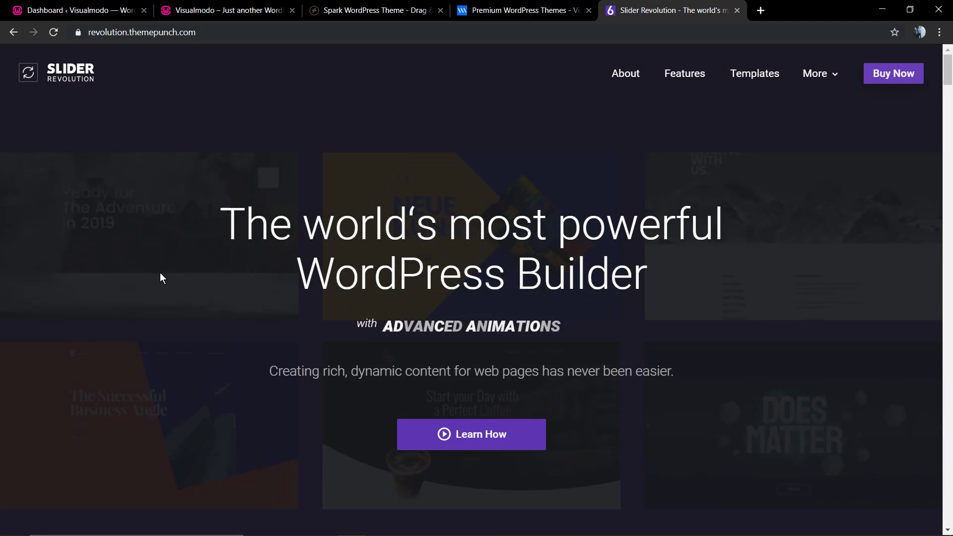
Scroll through the Spark theme demo page.
scroll(160, 273, "down", 3)
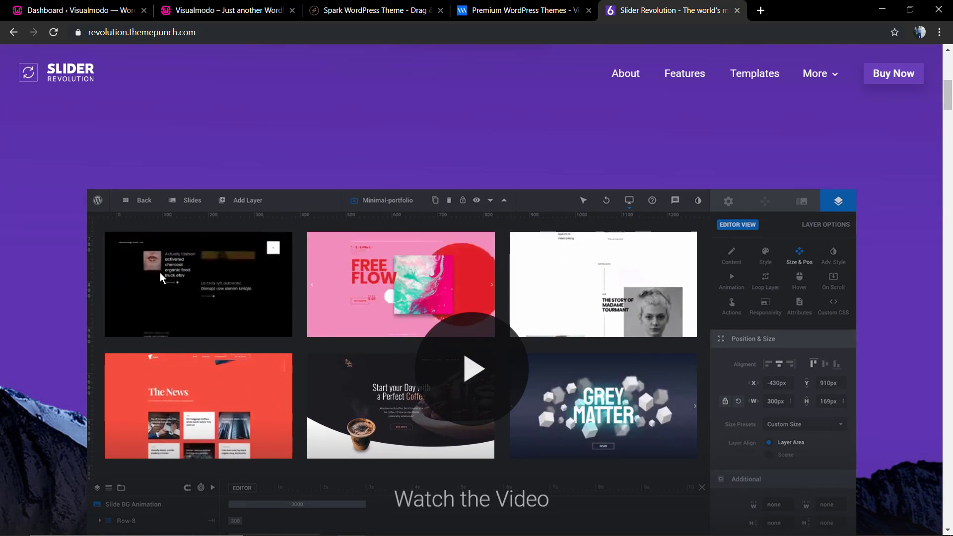
scroll(160, 273, "down", 3)
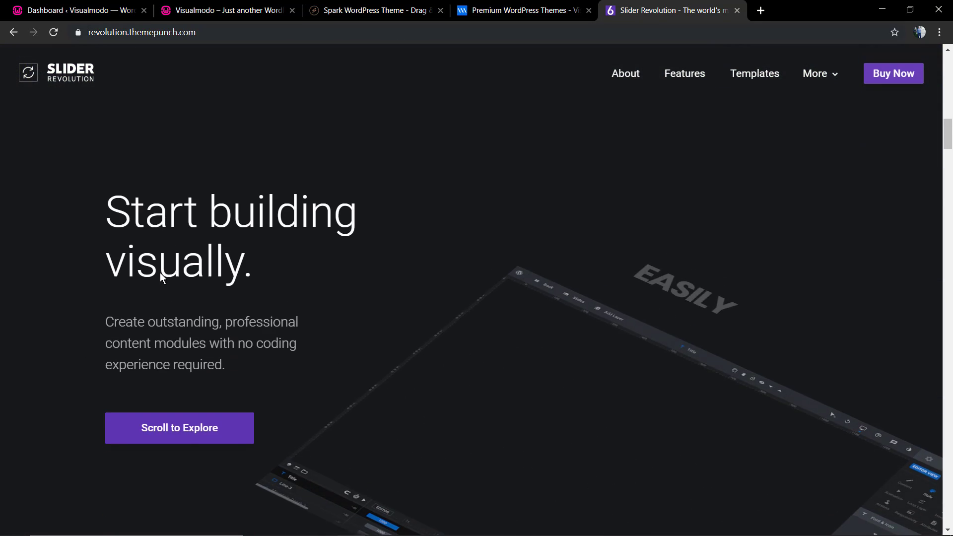
scroll(160, 273, "down", 2)
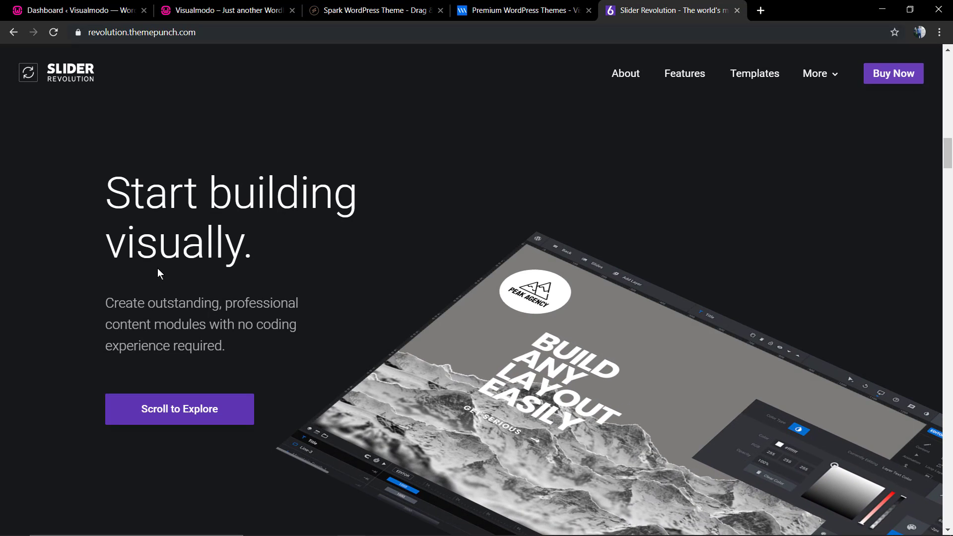
scroll(164, 269, "down", 2)
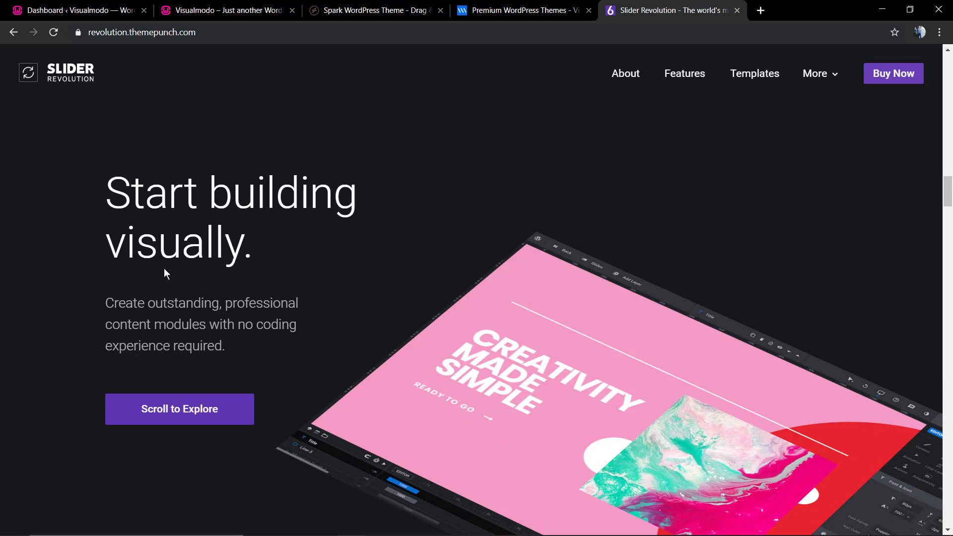
scroll(166, 273, "down", 4)
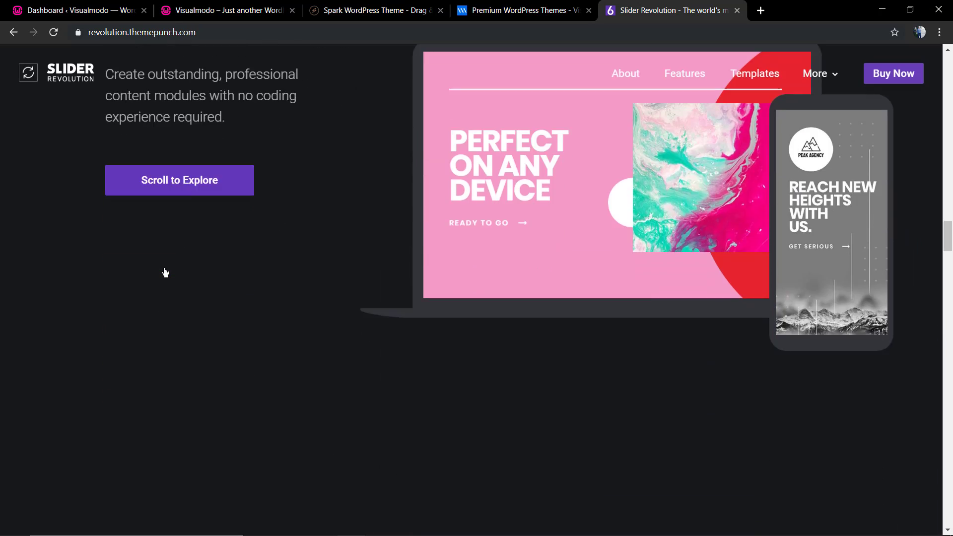
scroll(165, 273, "down", 4)
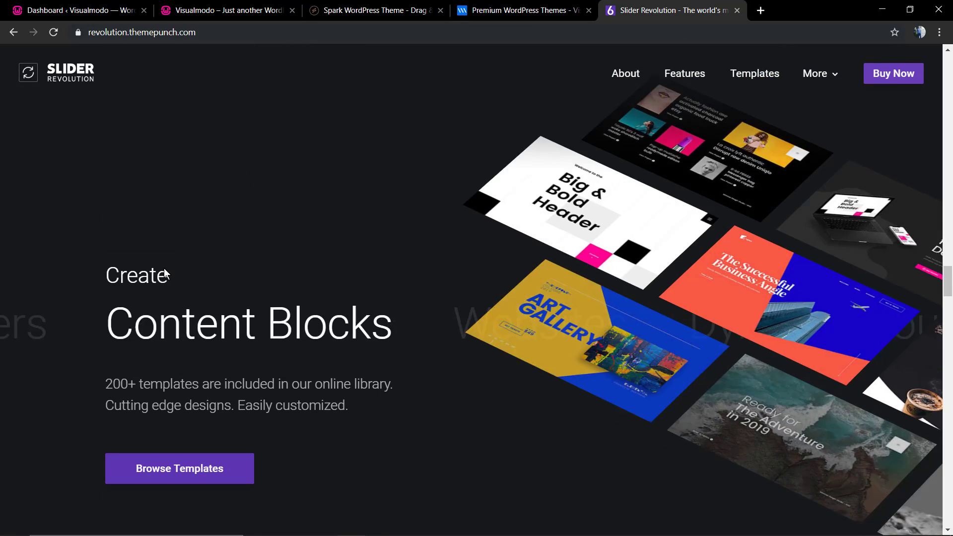
scroll(163, 273, "down", 5)
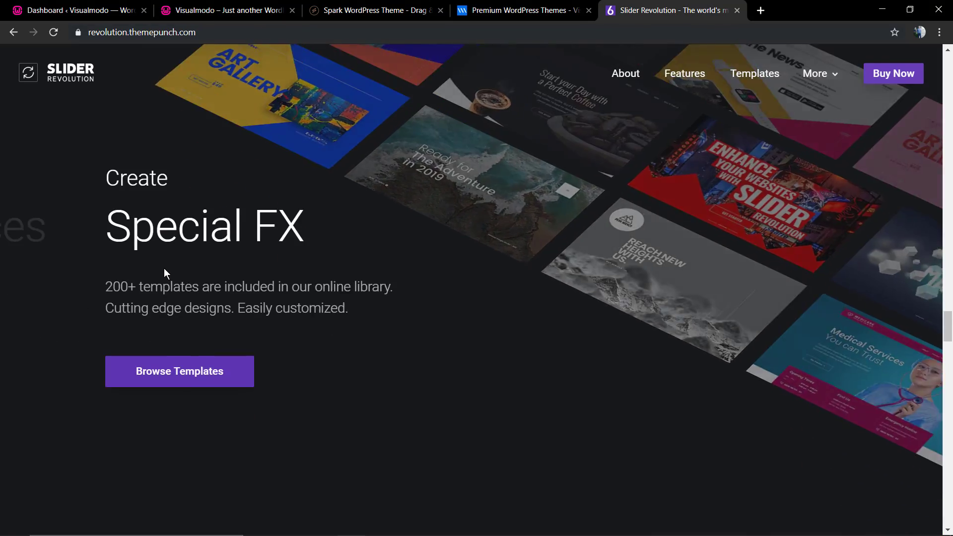
scroll(164, 269, "down", 5)
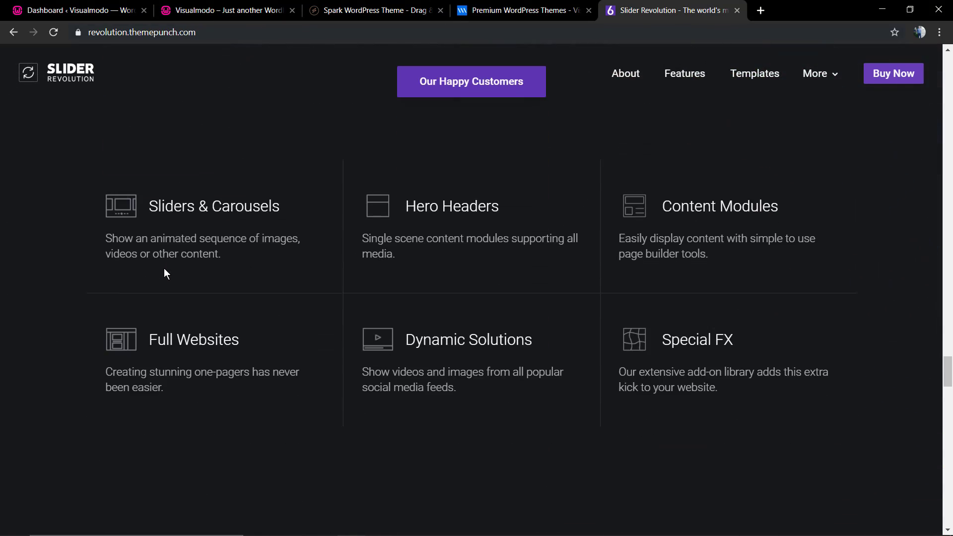
scroll(166, 273, "down", 9)
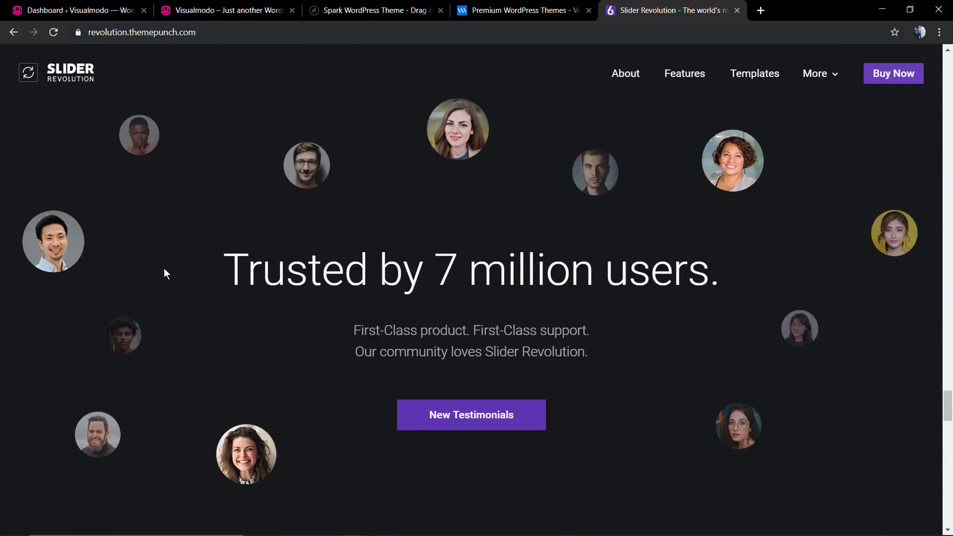
scroll(166, 274, "down", 8)
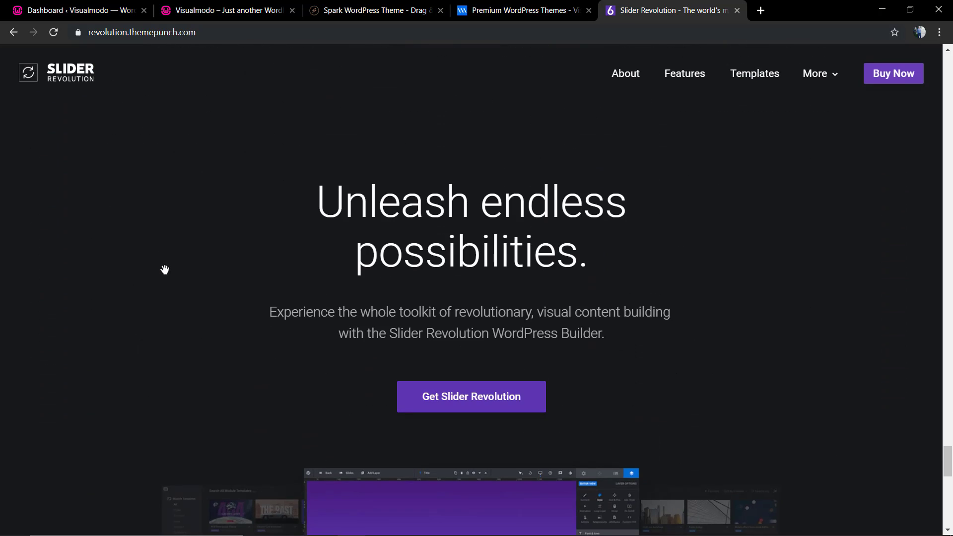
scroll(165, 269, "down", 8)
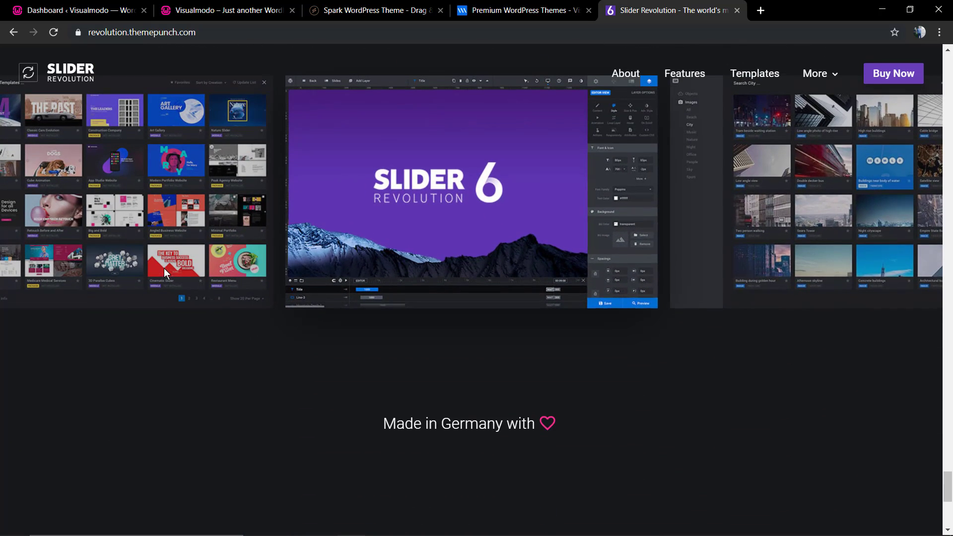
scroll(164, 268, "up", 2)
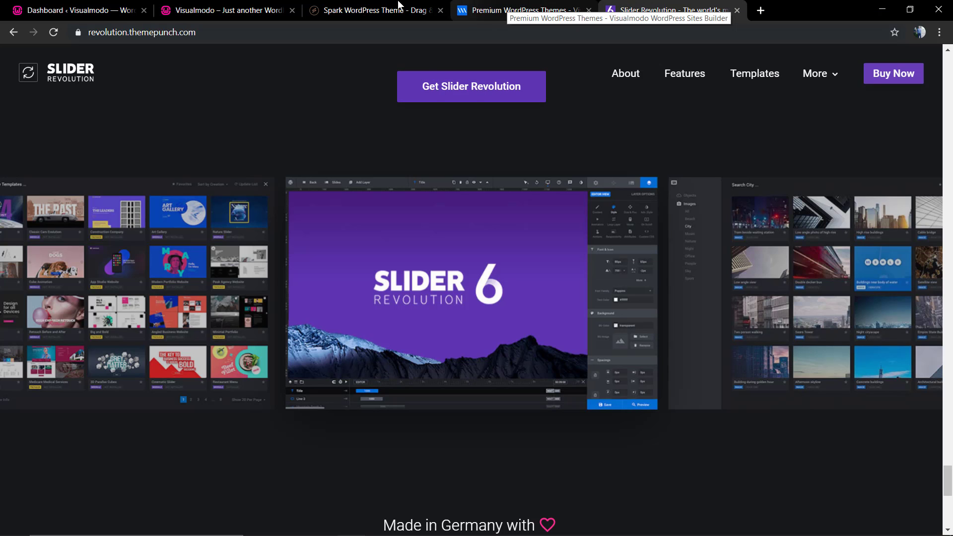
left_click(377, 10)
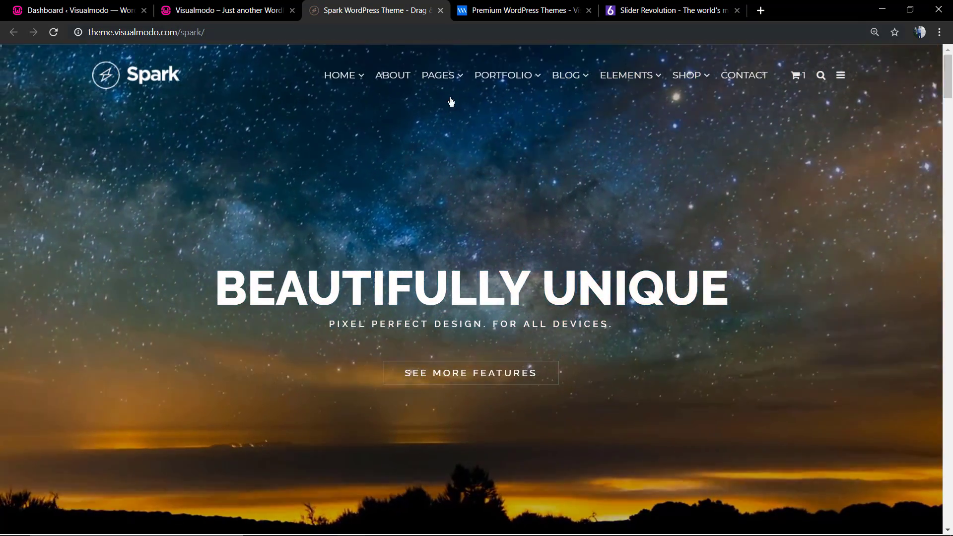
Go to the Downloads list in the Visualmodo account.
left_click(534, 11)
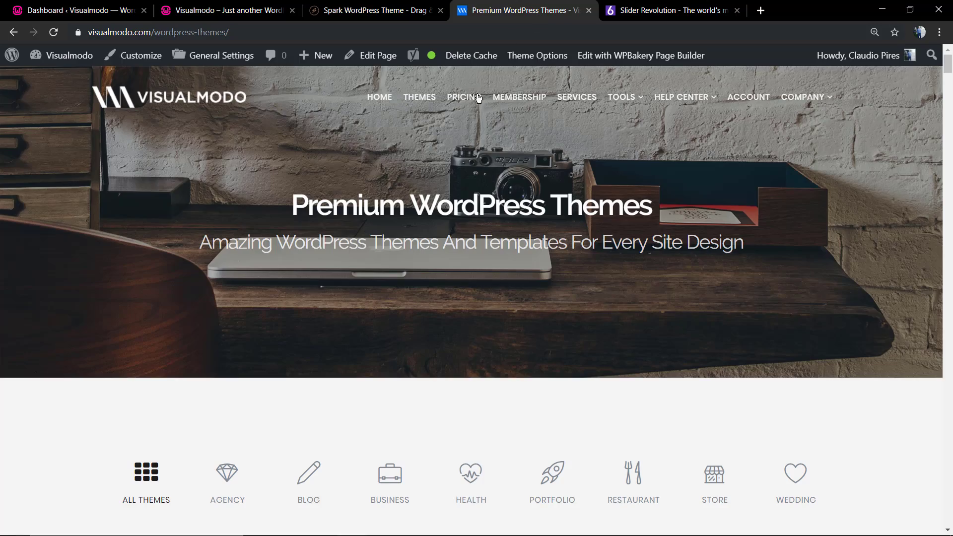
left_click(751, 107)
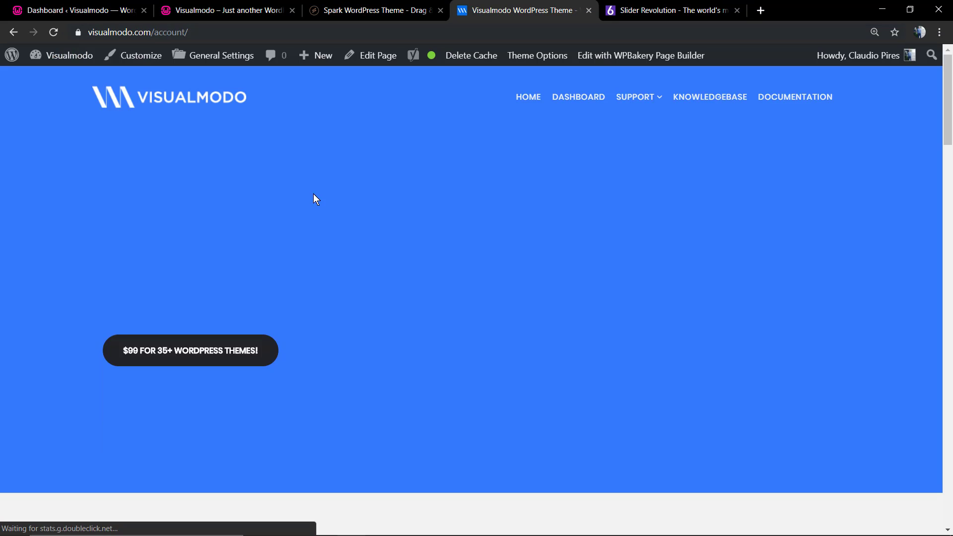
scroll(320, 217, "down", 8)
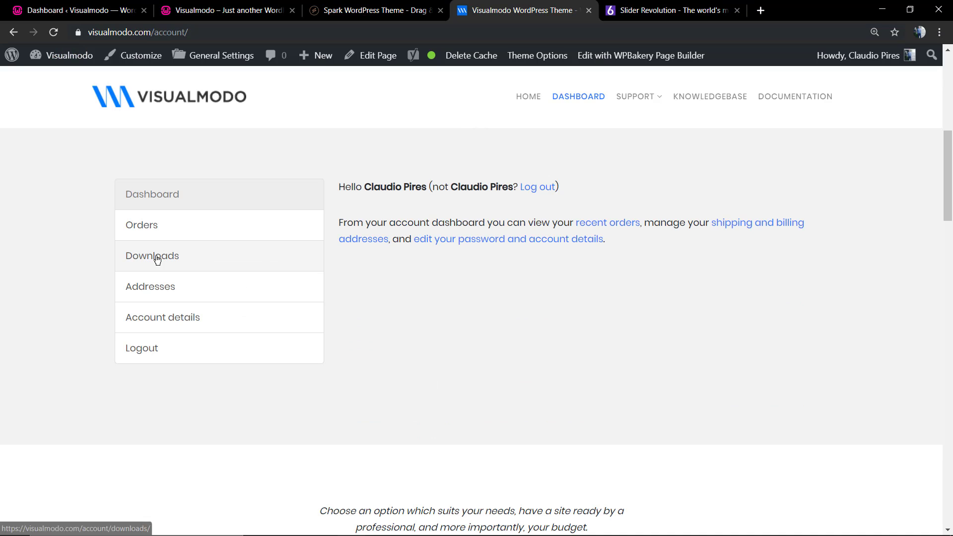
left_click(157, 258)
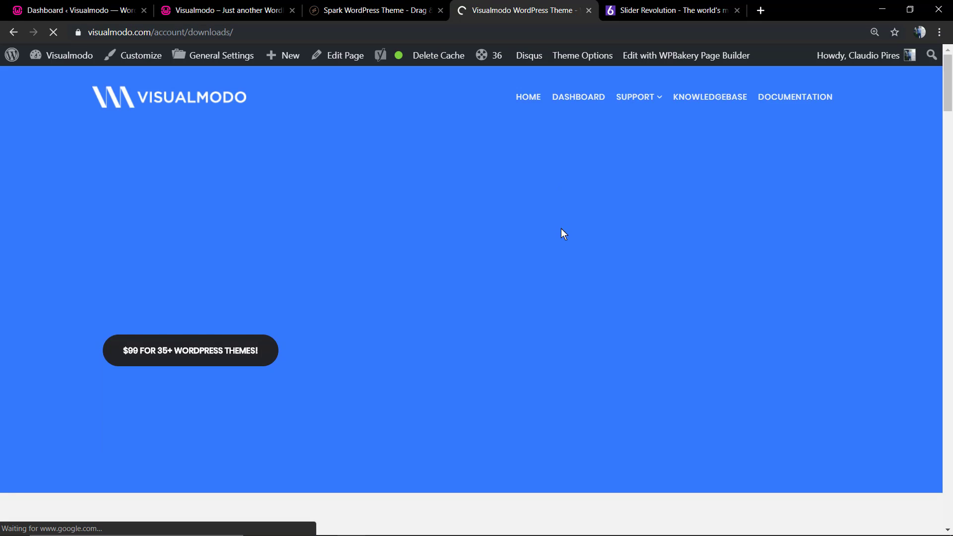
Download the Spark package spark-master.zip and dismiss the download notice.
scroll(563, 234, "down", 8)
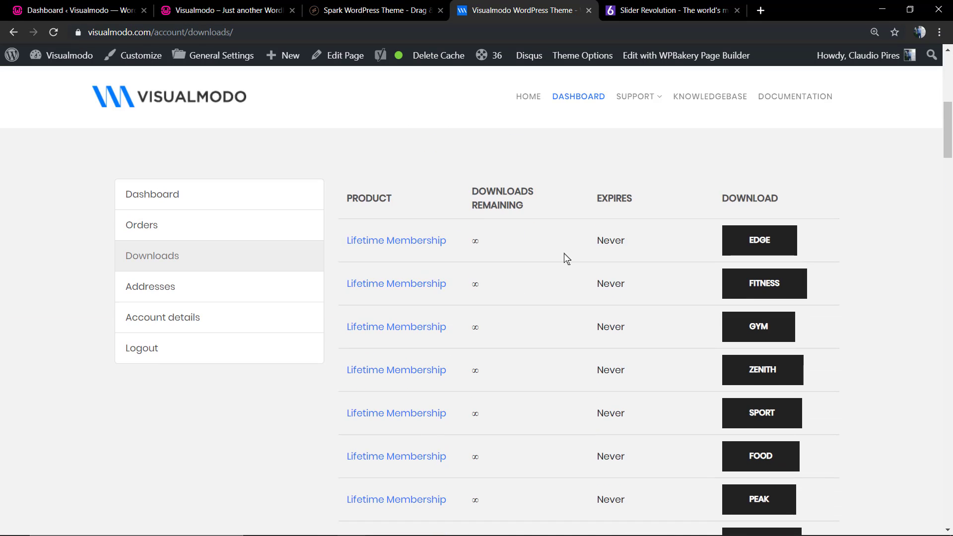
scroll(564, 253, "down", 6)
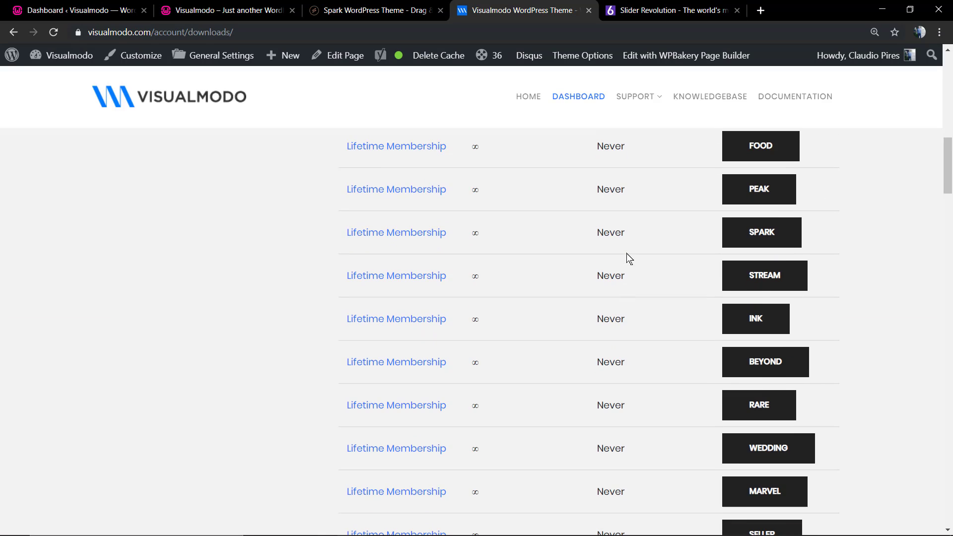
left_click(750, 239)
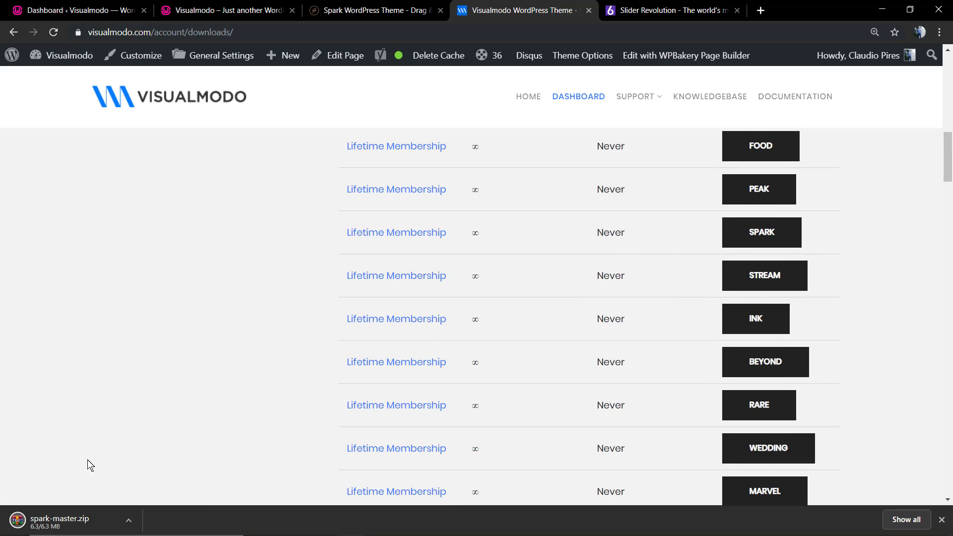
left_click(941, 520)
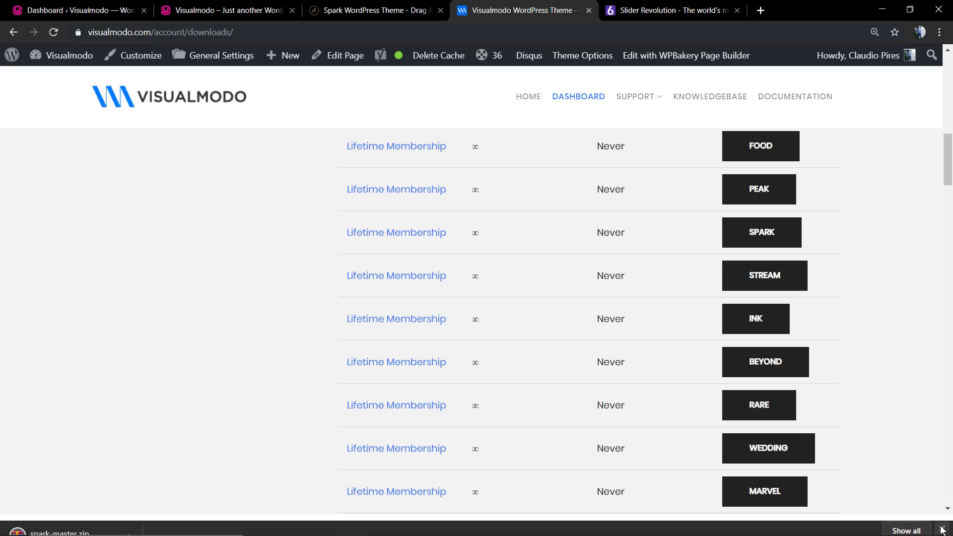
left_click(358, 12)
Check the local site's front page, then open Slider Revolution's modules page in the WordPress admin.
left_click(239, 13)
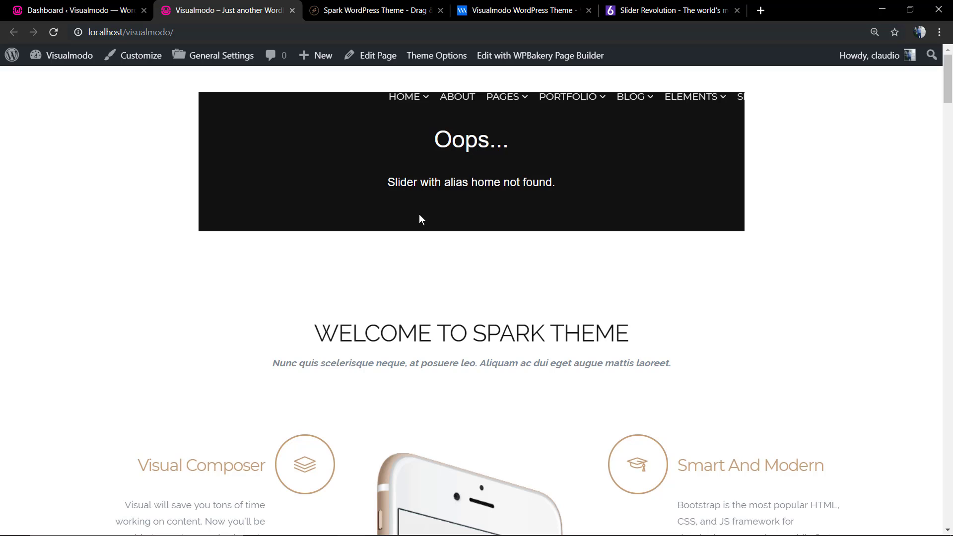
scroll(418, 214, "down", 9)
scroll(418, 214, "up", 9)
left_click(110, 7)
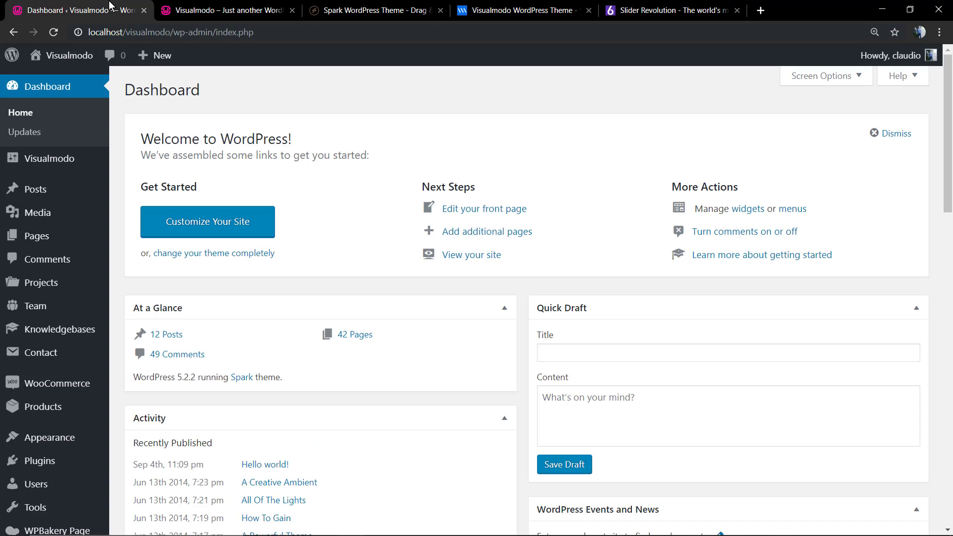
scroll(166, 315, "down", 4)
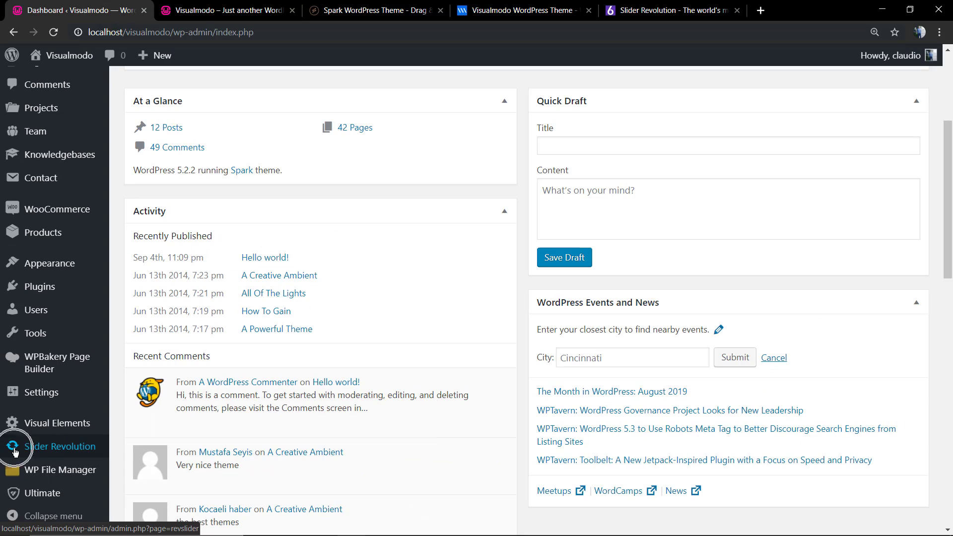
left_click(14, 449)
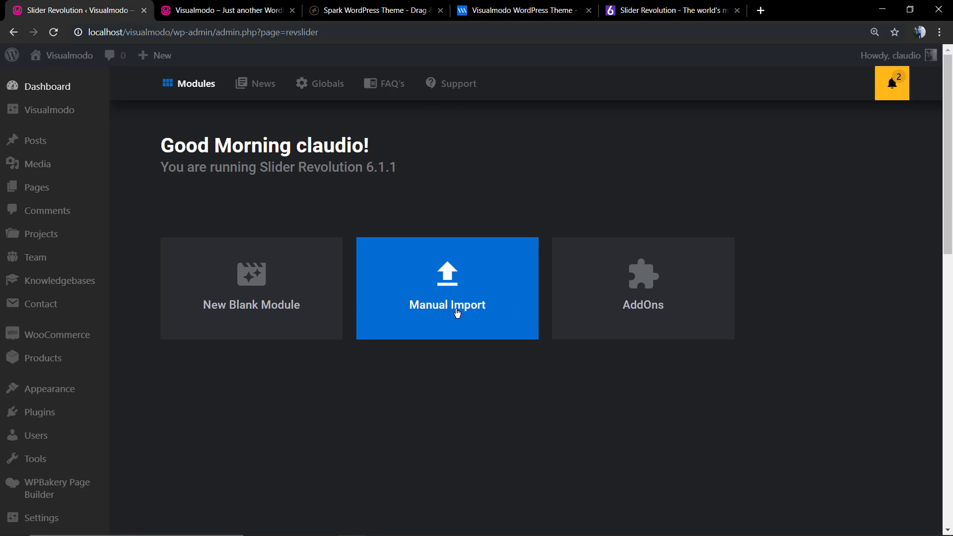
Open Manual Import's file chooser on the Downloads folder and select the spark-master archive.
left_click(445, 292)
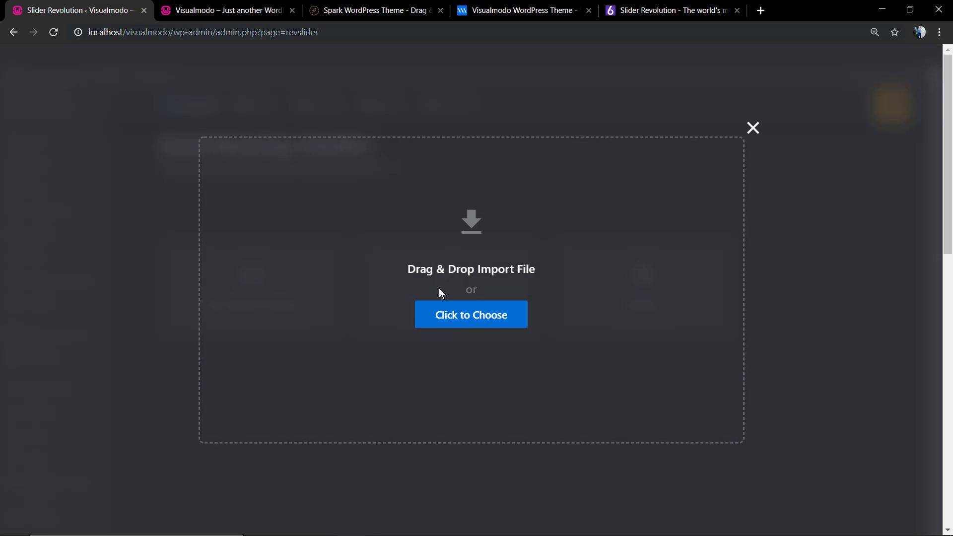
left_click(493, 323)
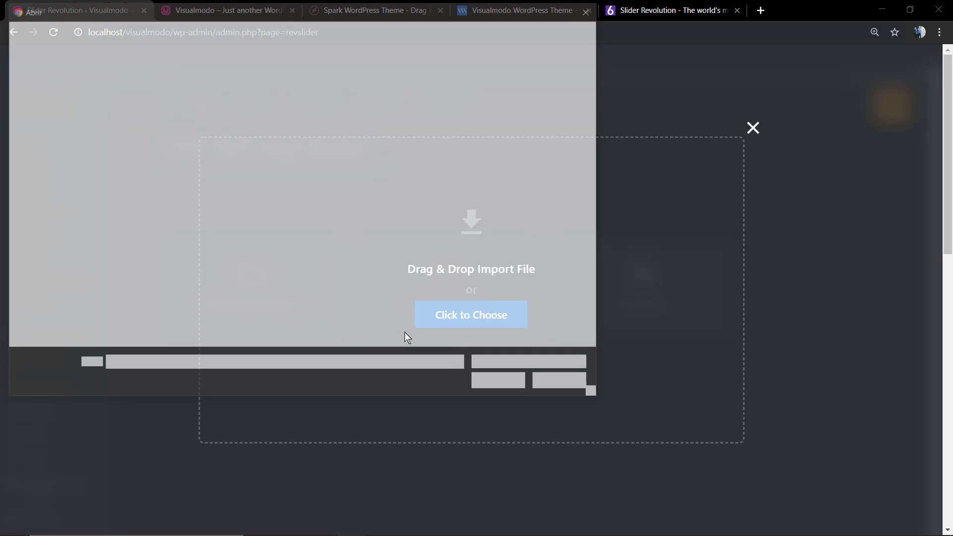
left_click(68, 108)
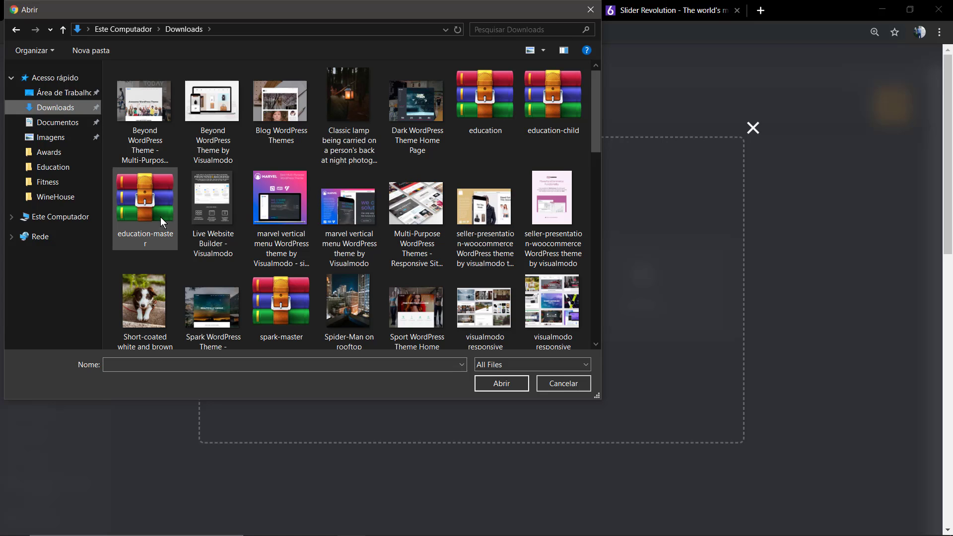
right_click(273, 302)
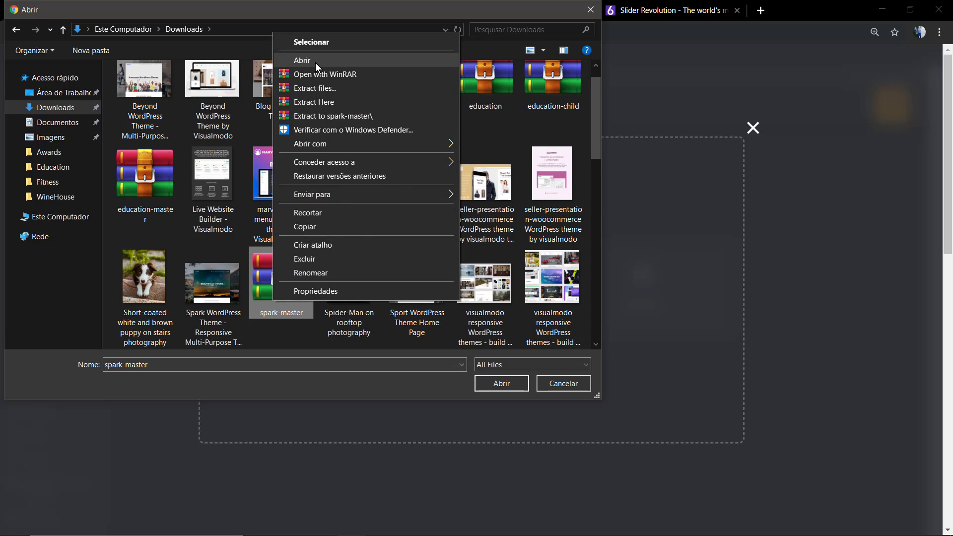
Open spark-master.zip in WinRAR and copy Demo Content/demo-content.zip into Downloads.
left_click(315, 63)
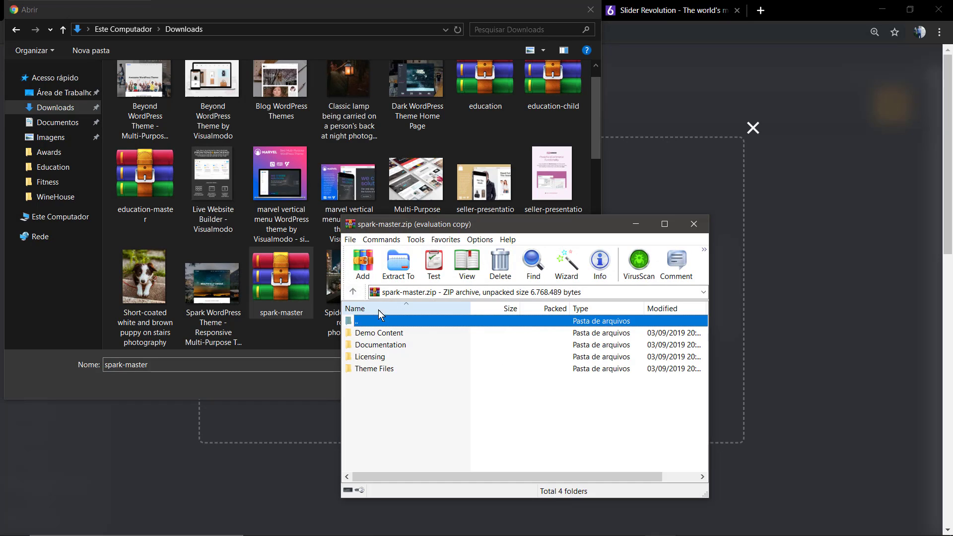
left_click(389, 371)
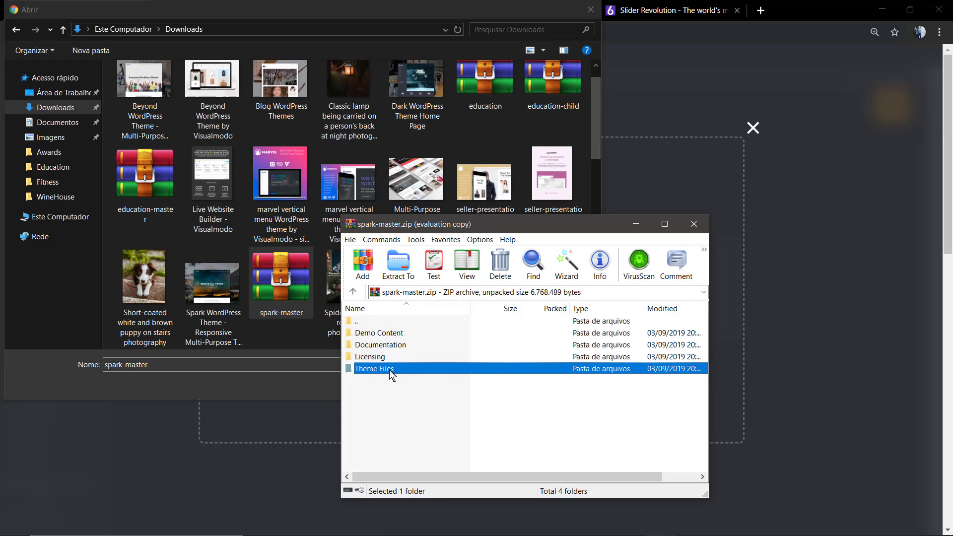
left_click(393, 334)
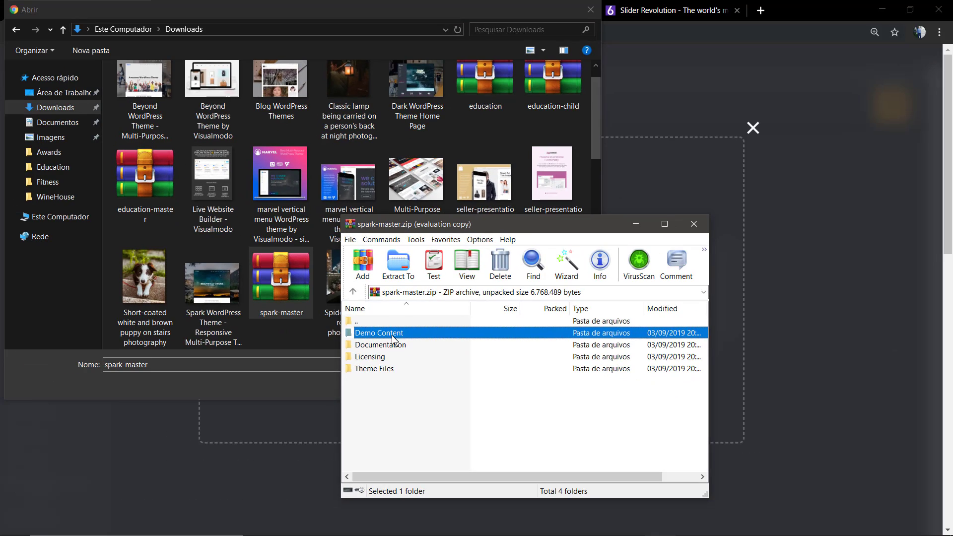
double_click(392, 335)
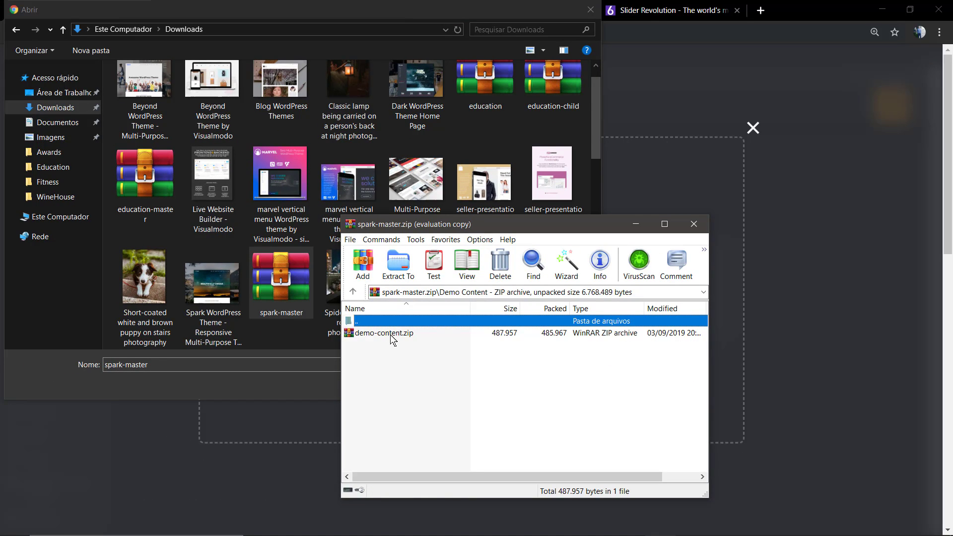
left_click(390, 335)
left_click_drag(398, 334, 289, 335)
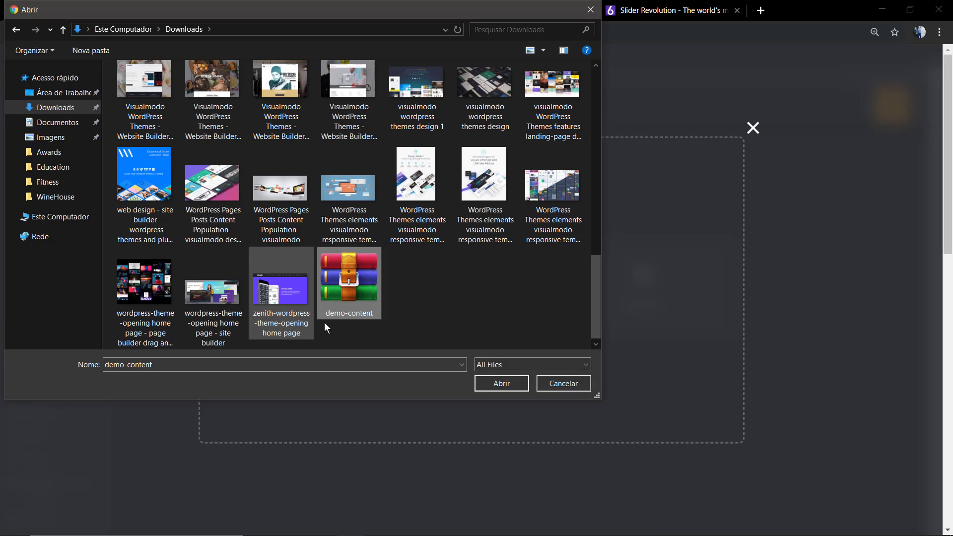
Open demo-content.zip and drag home.zip and post-slider.zip from its sliders folder into Downloads.
right_click(351, 296)
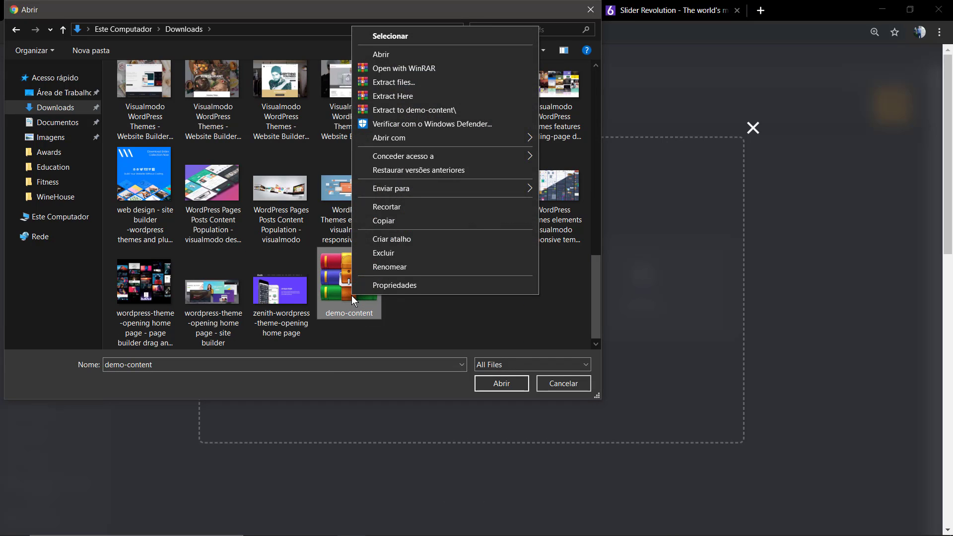
left_click(393, 67)
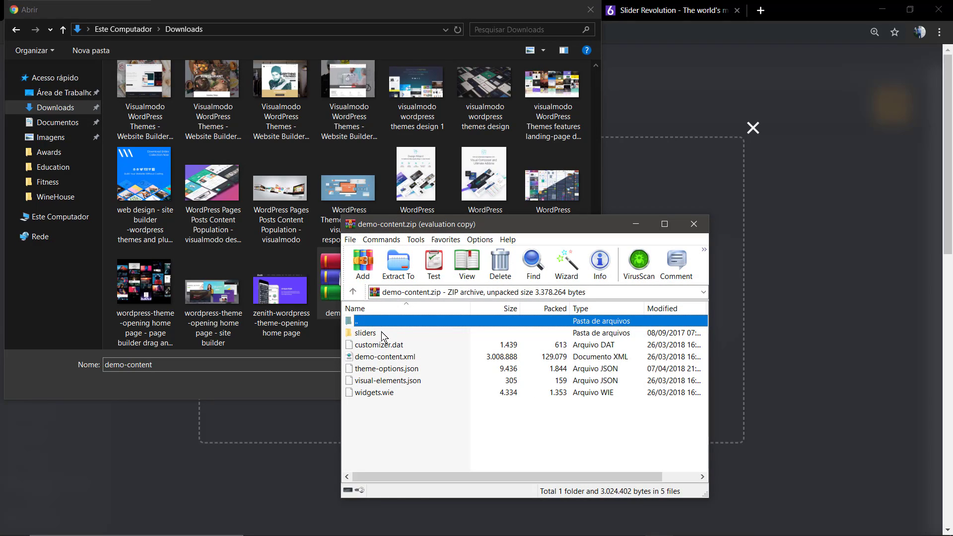
left_click(384, 337)
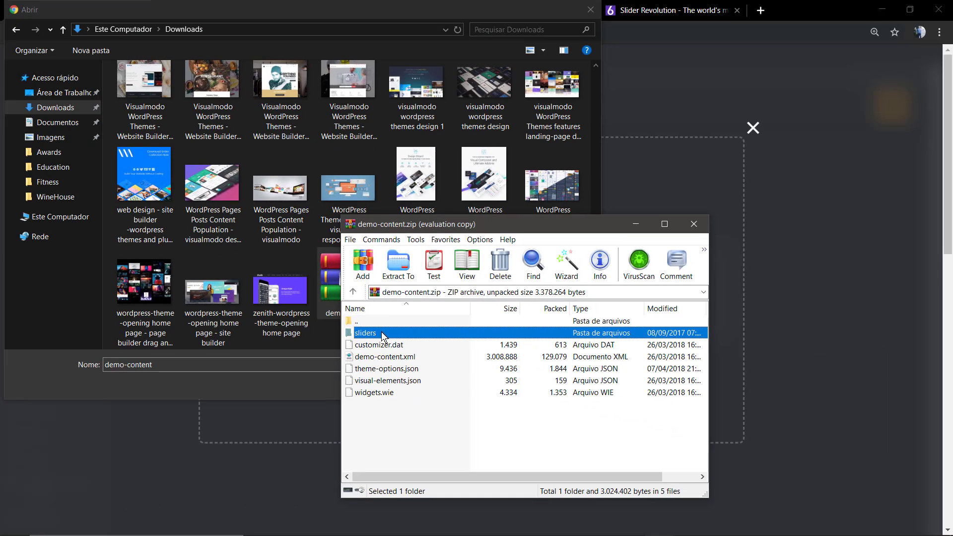
double_click(382, 336)
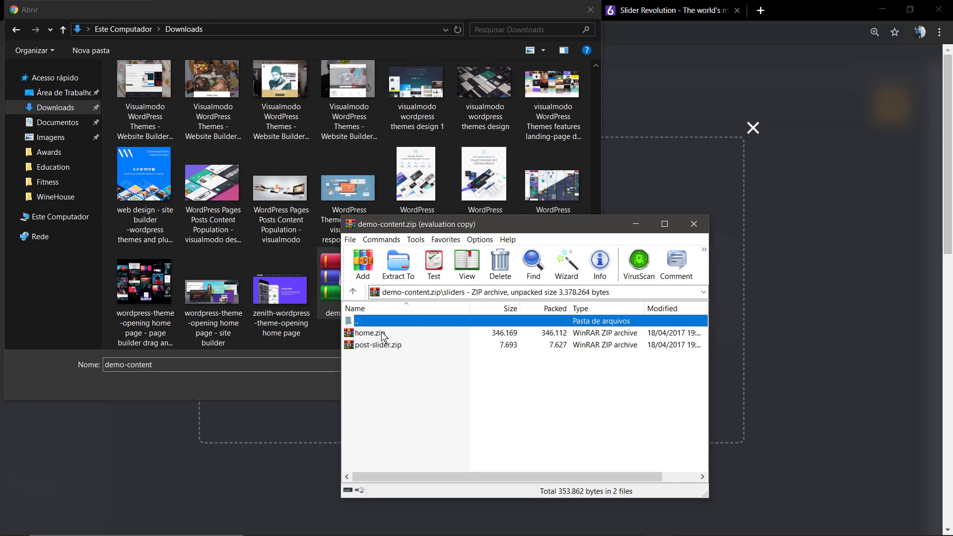
left_click_drag(400, 367, 320, 344)
Choose home.zip in the file chooser and import it as a slider module.
left_click(473, 329)
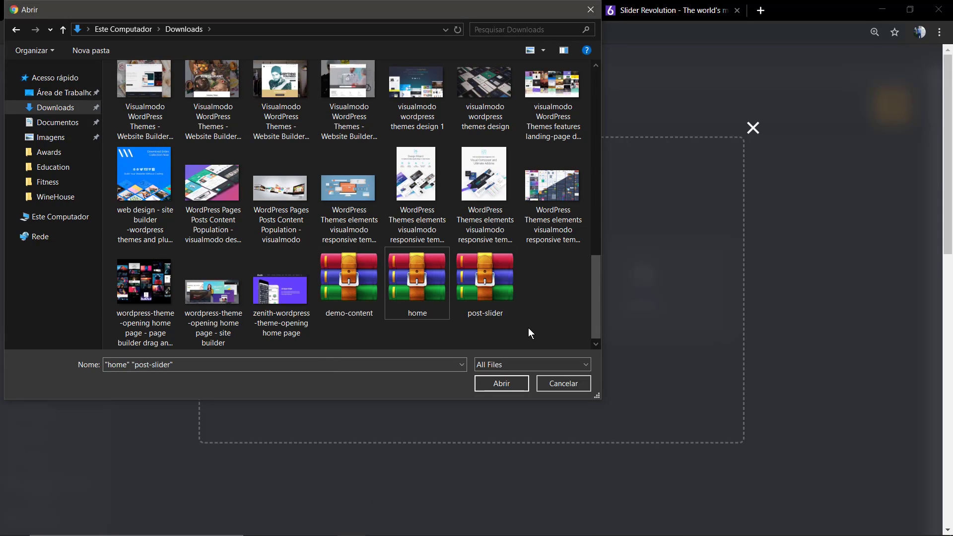
left_click(427, 282)
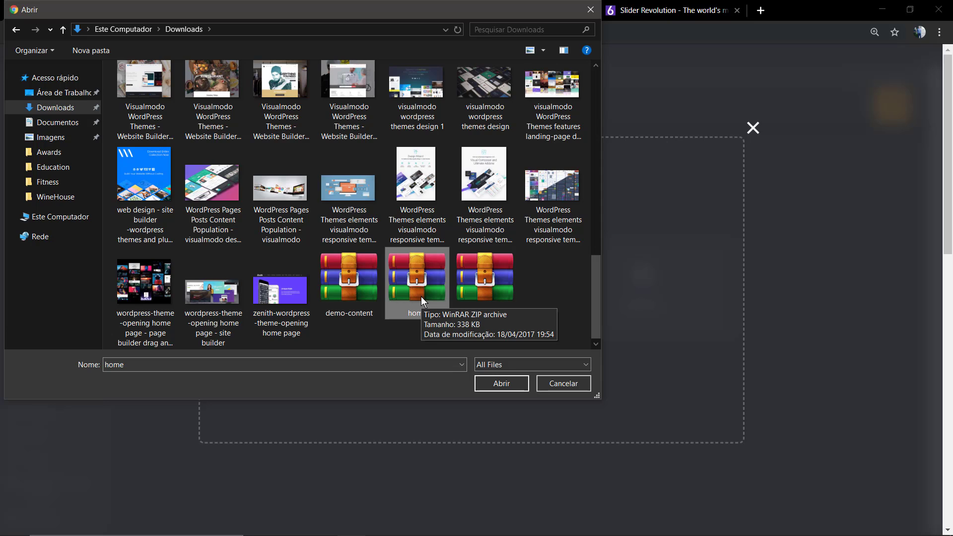
scroll(420, 298, "up", 10)
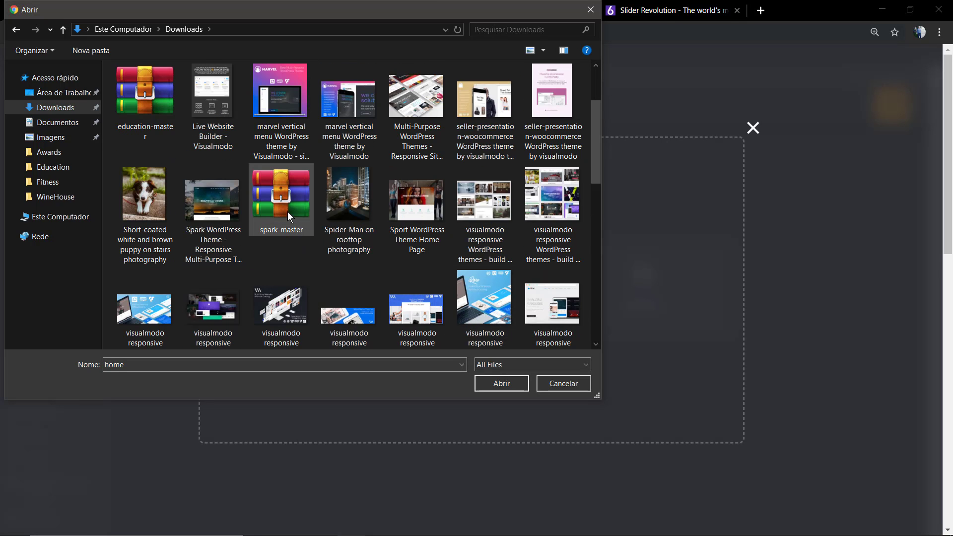
scroll(288, 213, "down", 10)
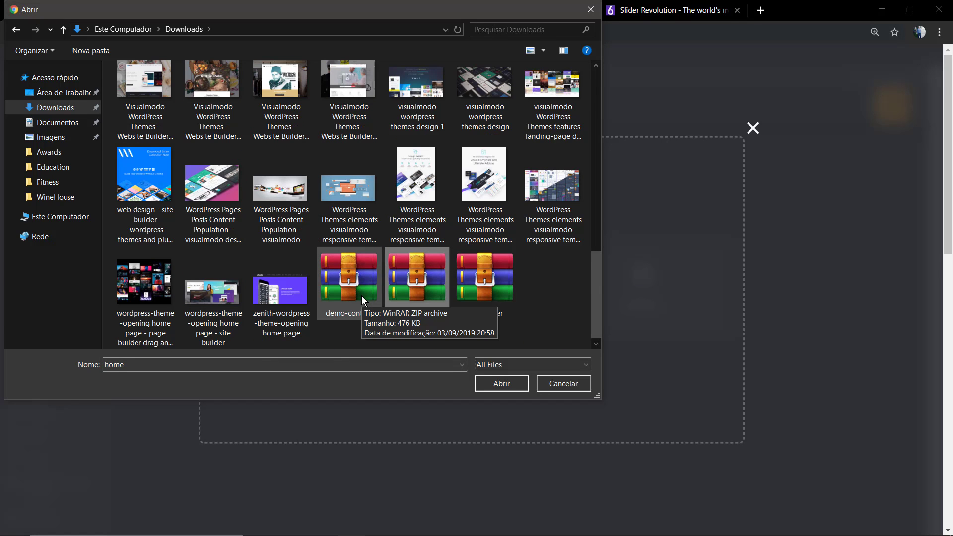
double_click(416, 287)
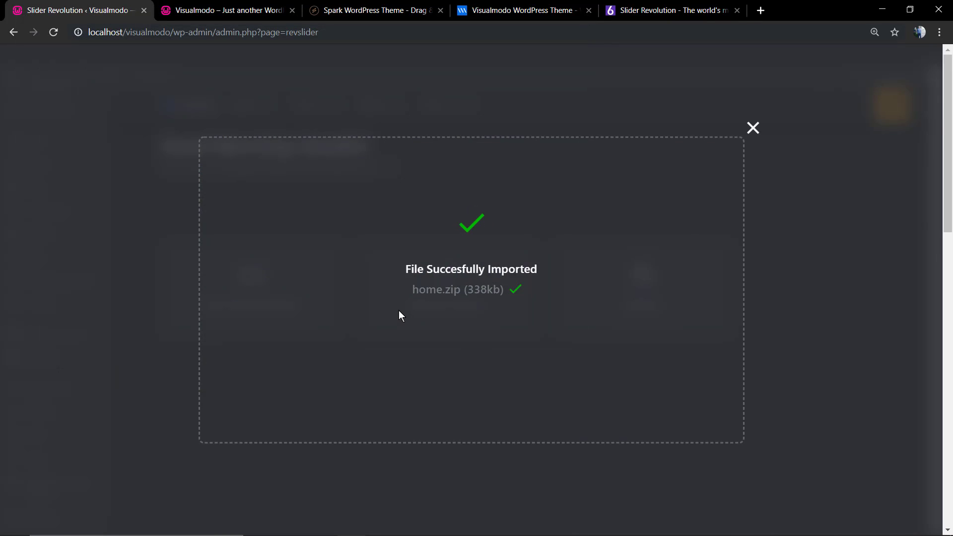
Reload the front page to show the starry-night slider headed BEAUTIFULLY UNIQUE.
scroll(429, 342, "down", 2)
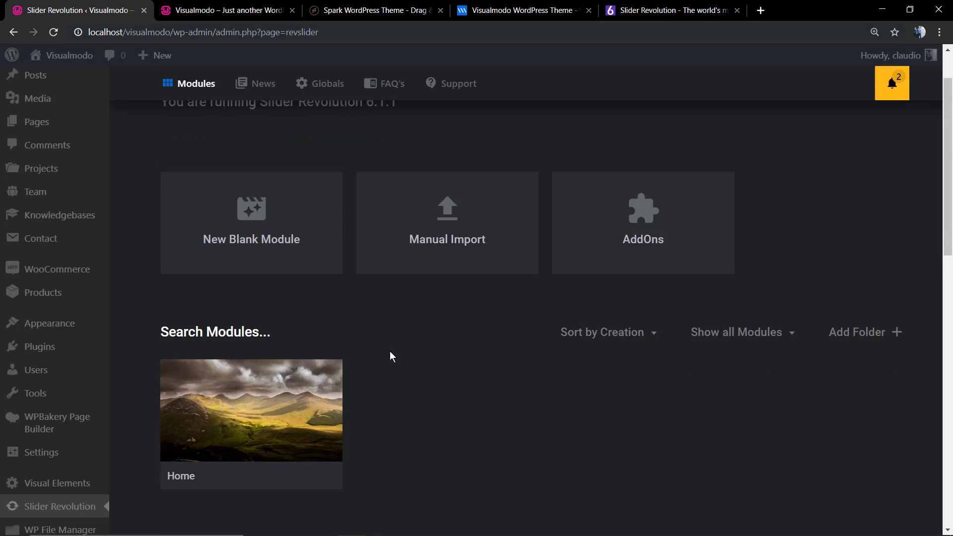
left_click(228, 10)
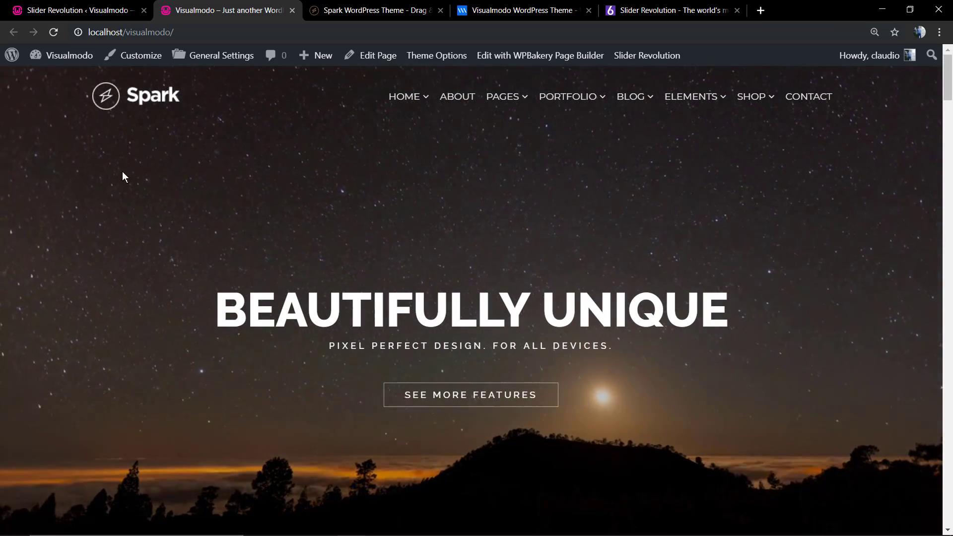
Import post-slider.zip through Manual Import so Post Slider joins Home in the module list.
left_click(110, 10)
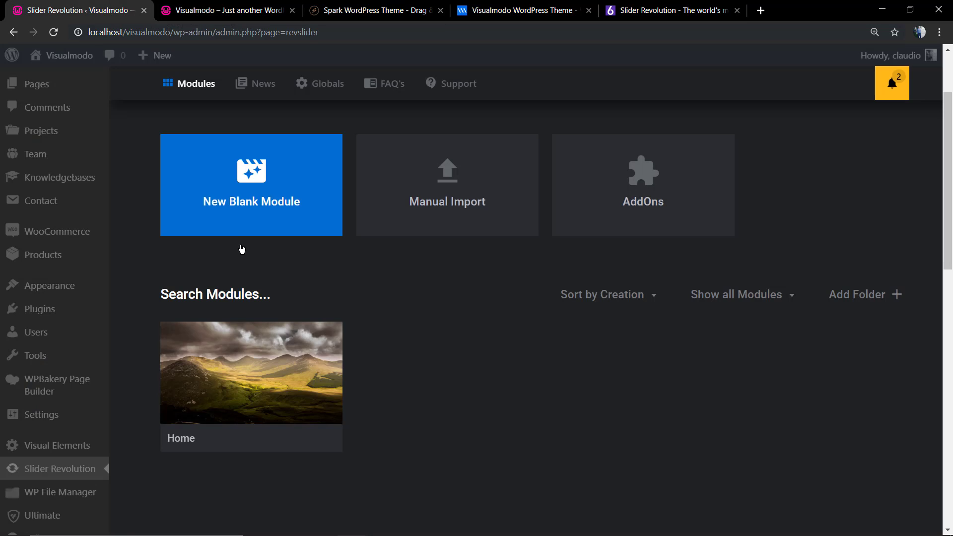
left_click(435, 183)
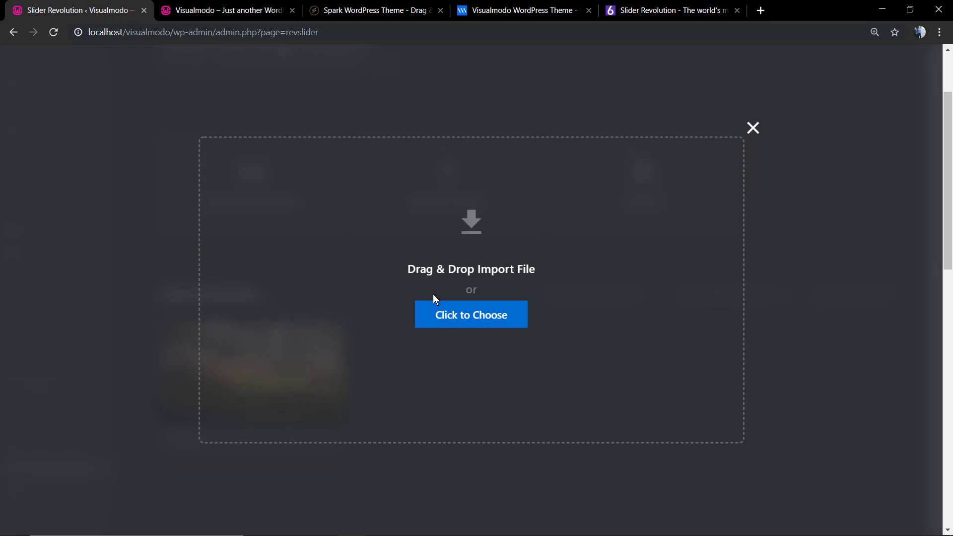
left_click(445, 315)
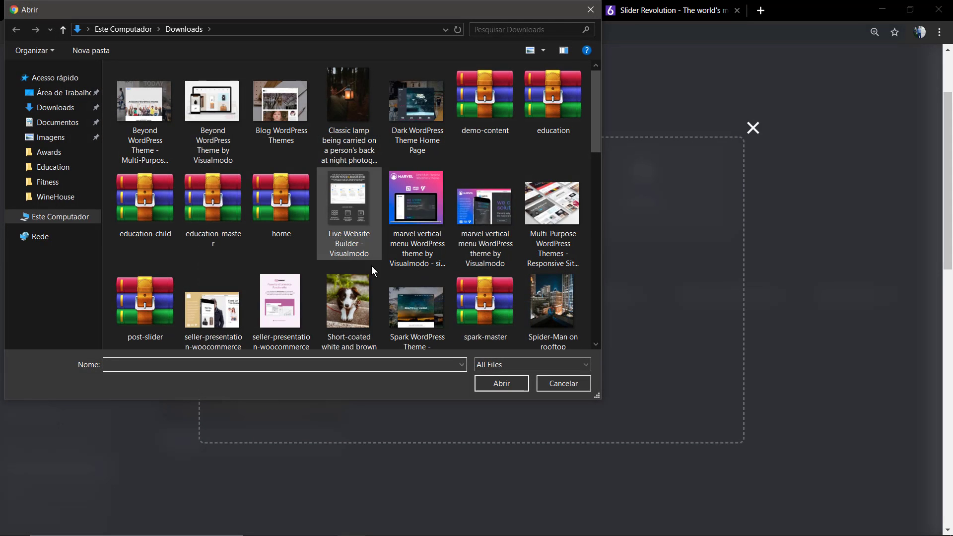
scroll(403, 284, "down", 10)
scroll(404, 284, "down", 5)
scroll(403, 284, "up", 15)
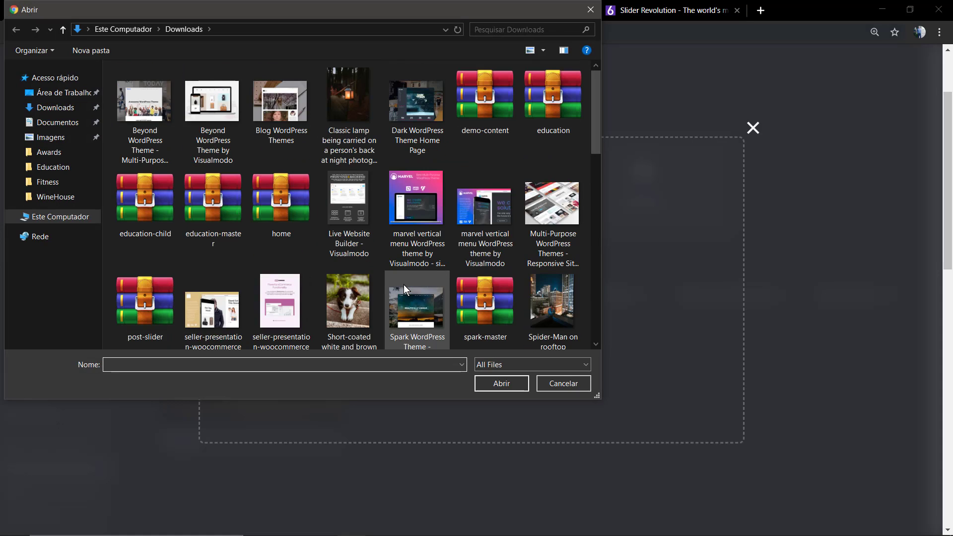
double_click(137, 311)
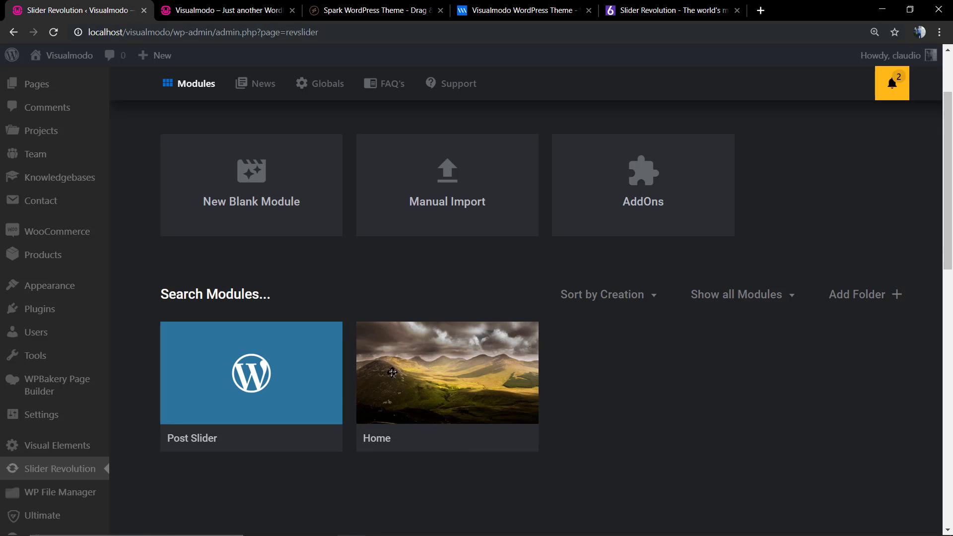
Open the Home module and add an image layer from the Object Library's Objects category.
left_click(448, 383)
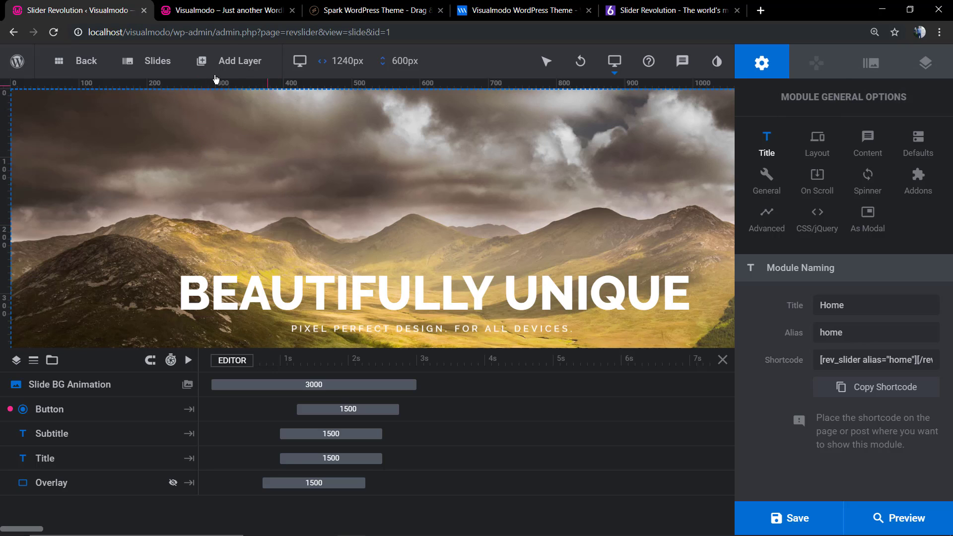
mouse_move(226, 54)
mouse_move(226, 111)
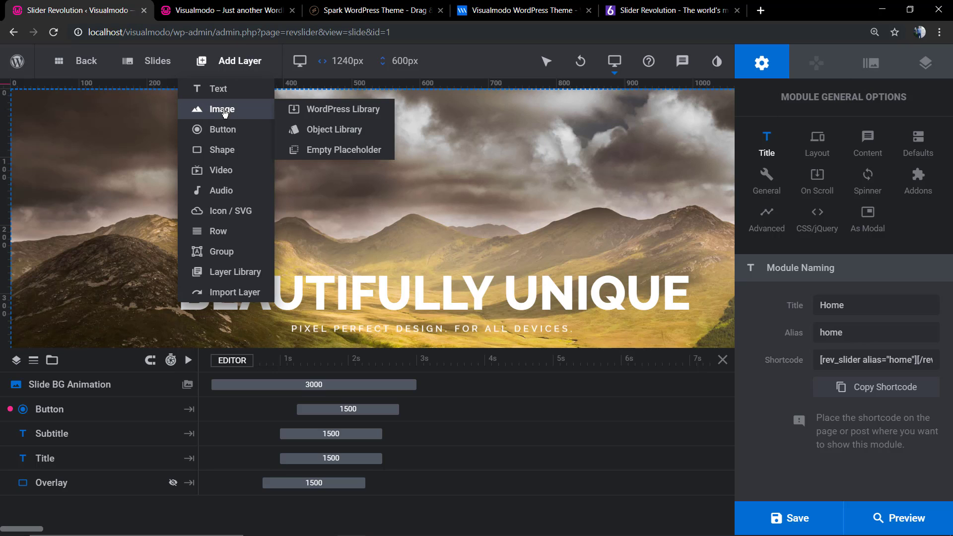
left_click(323, 131)
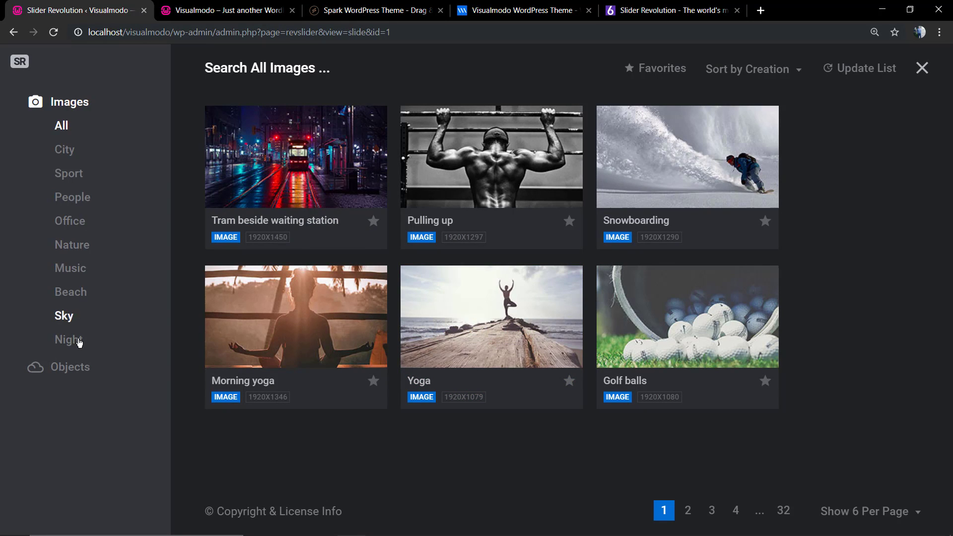
left_click(79, 367)
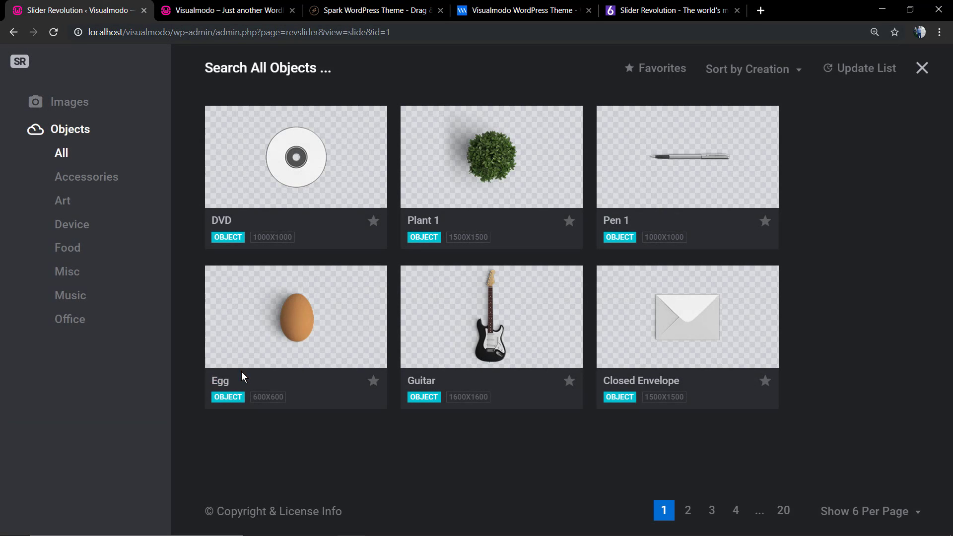
mouse_move(243, 328)
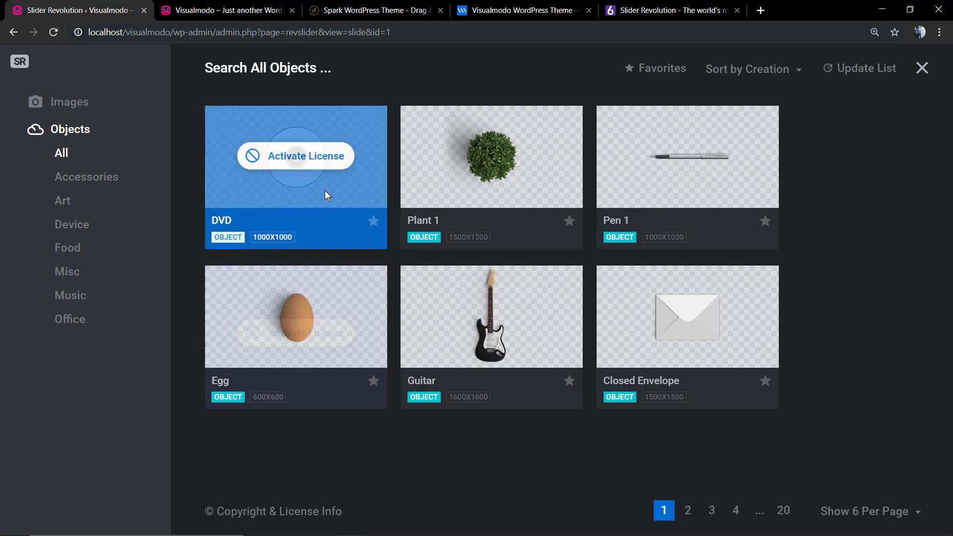
Close the object library, centre image-6, and insert the lightning-bolt logo from the Media Library.
left_click(932, 69)
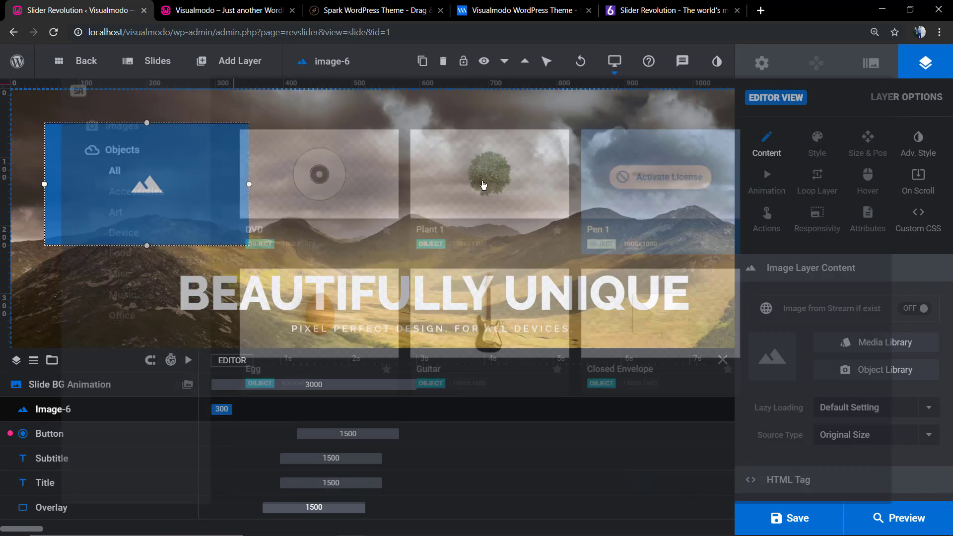
left_click_drag(176, 196, 411, 187)
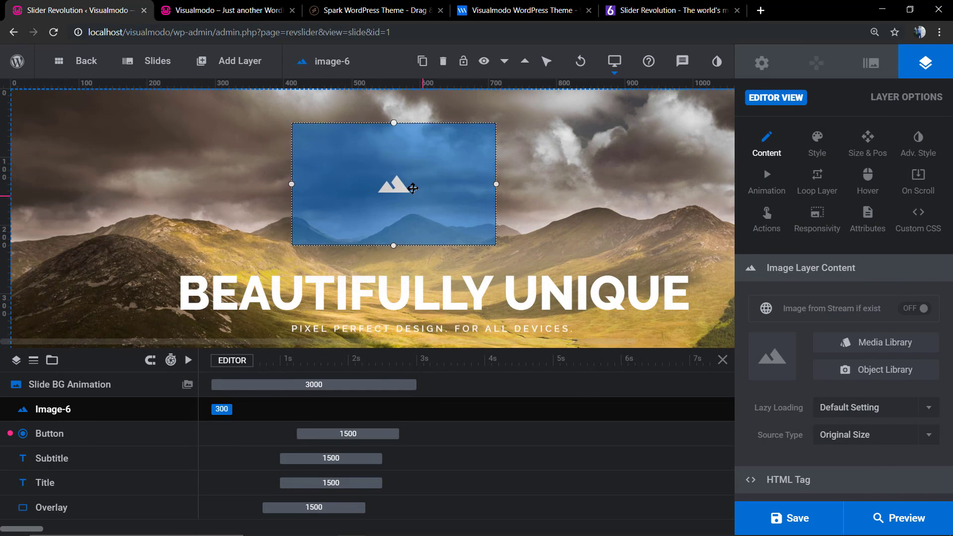
double_click(397, 200)
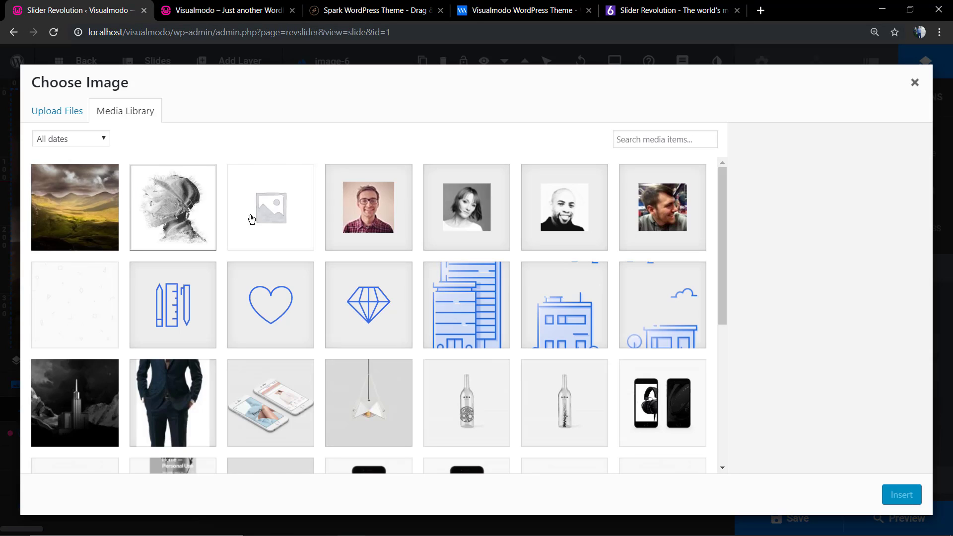
scroll(527, 366, "down", 10)
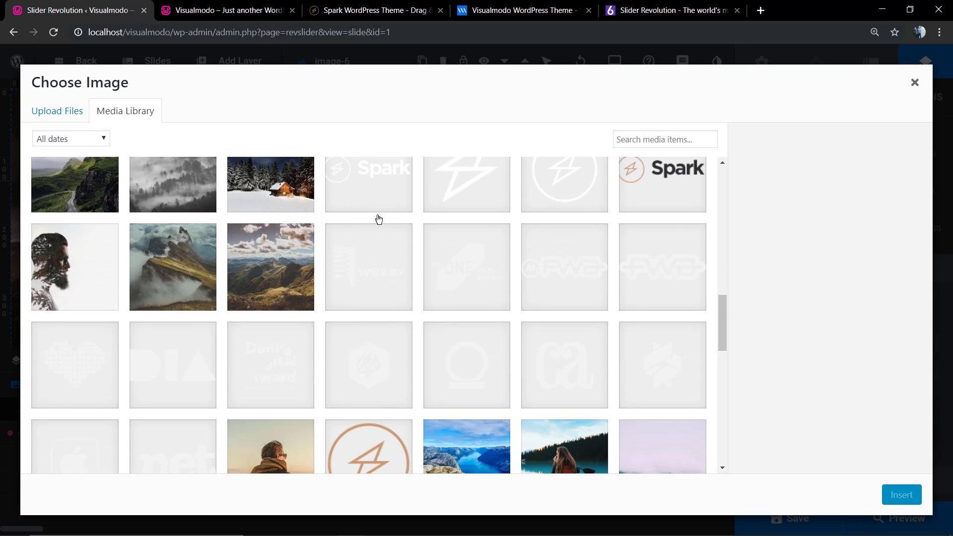
left_click(461, 187)
left_click(895, 497)
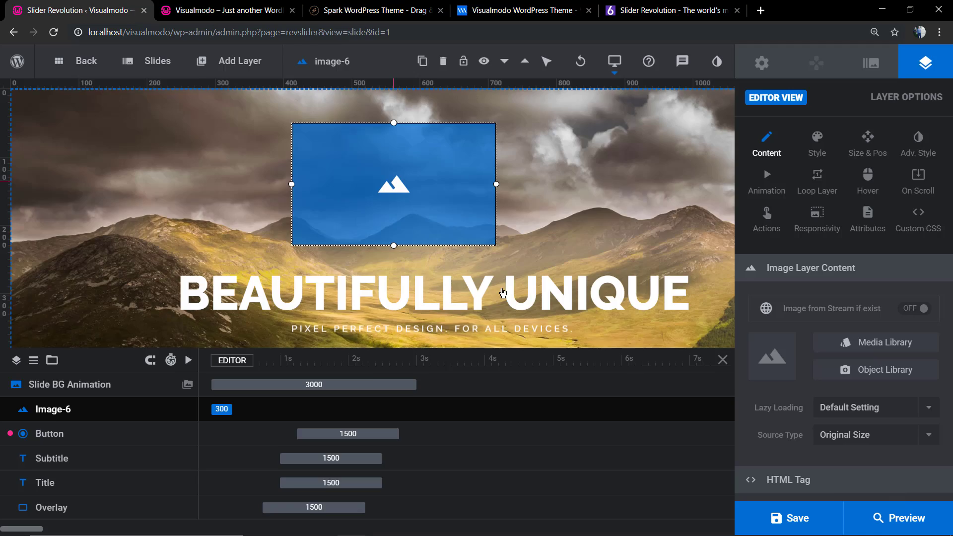
Centre the logo horizontally at X 0px and position it just above the BEAUTIFULLY UNIQUE headline.
left_click_drag(310, 160, 410, 197)
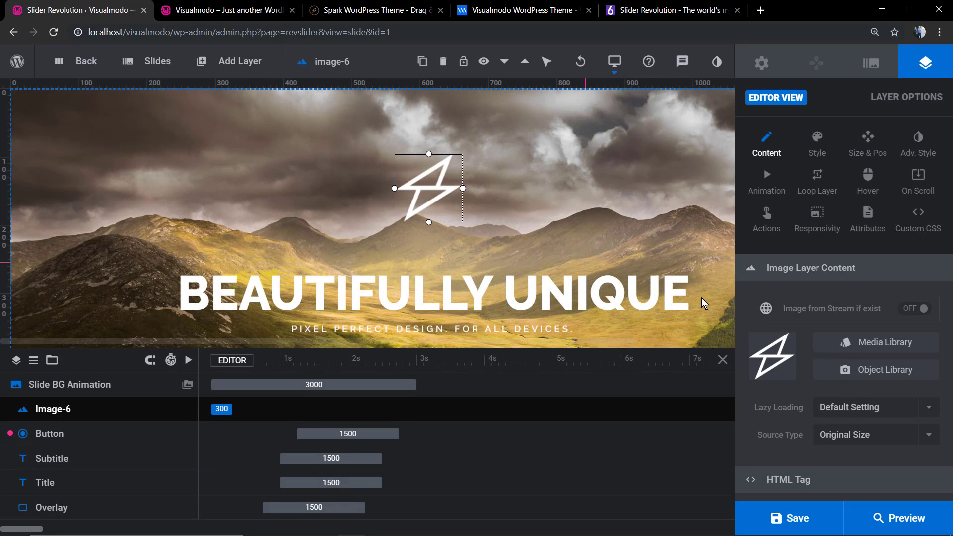
left_click(870, 146)
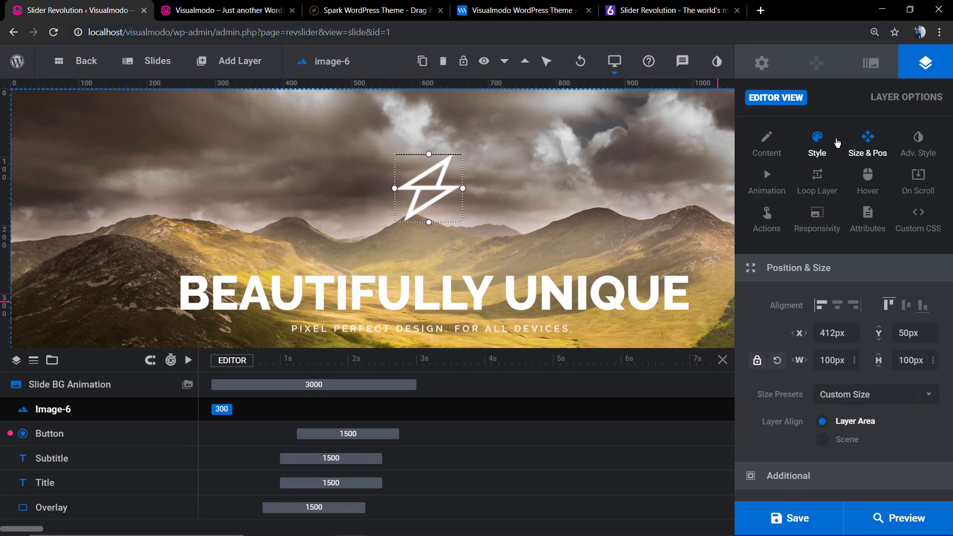
scroll(838, 415, "down", 2)
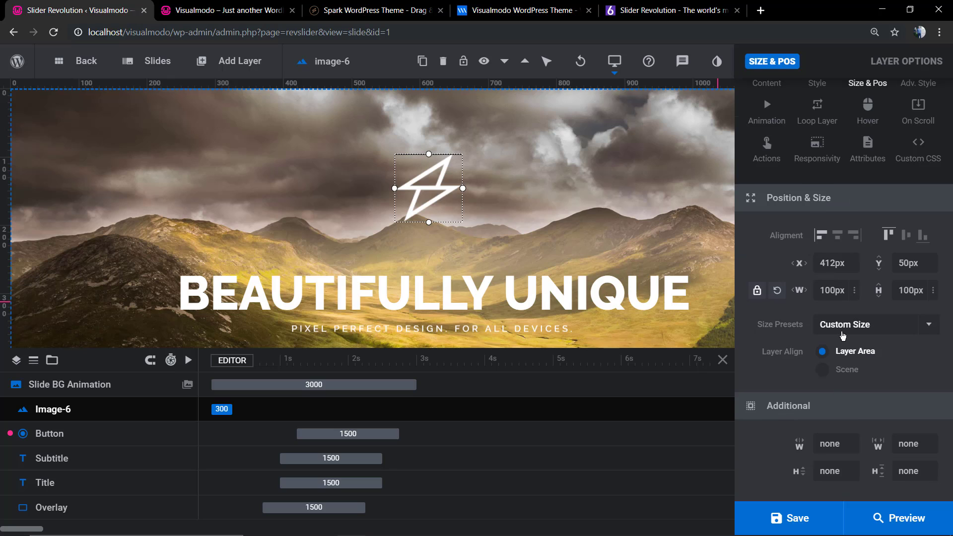
scroll(839, 325, "up", 2)
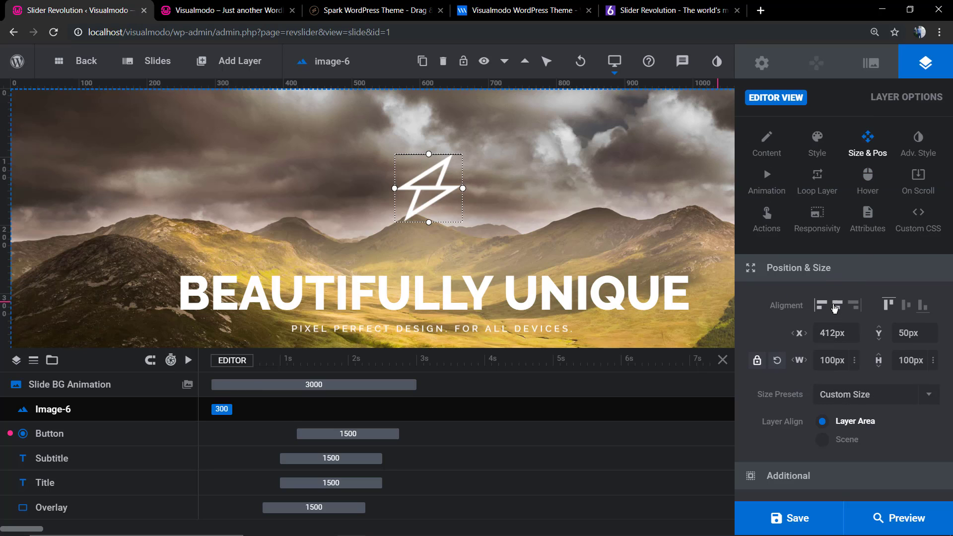
left_click(837, 305)
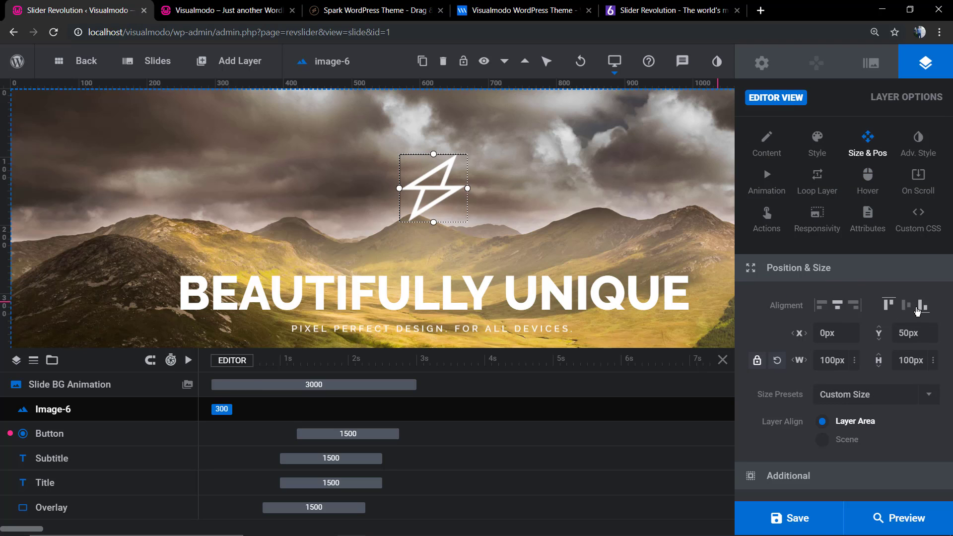
left_click(903, 309)
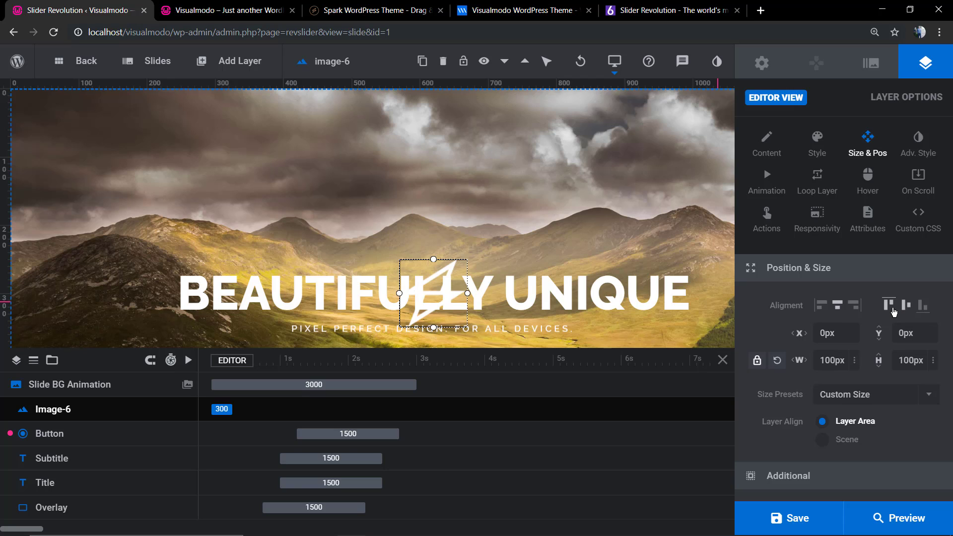
left_click(890, 309)
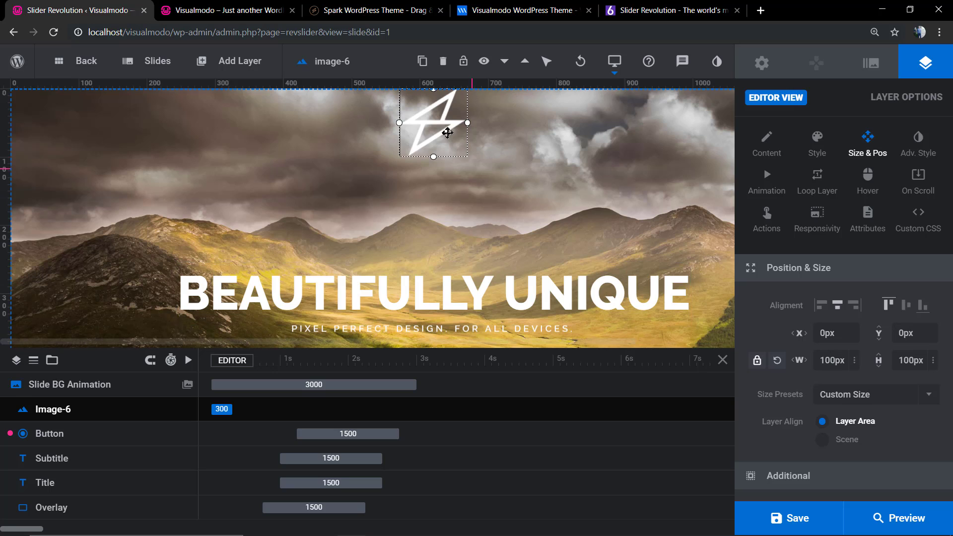
left_click_drag(442, 133, 441, 213)
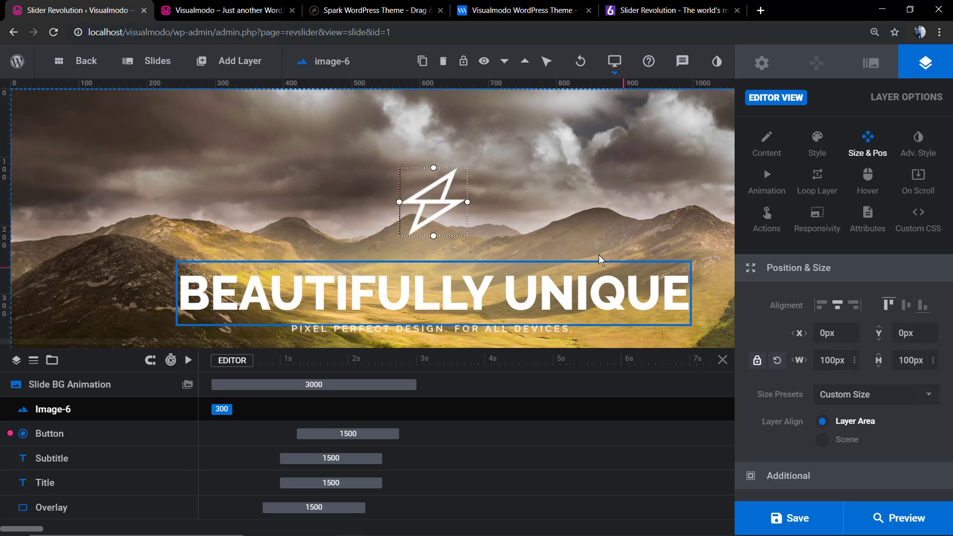
scroll(494, 251, "down", 3)
scroll(493, 258, "up", 3)
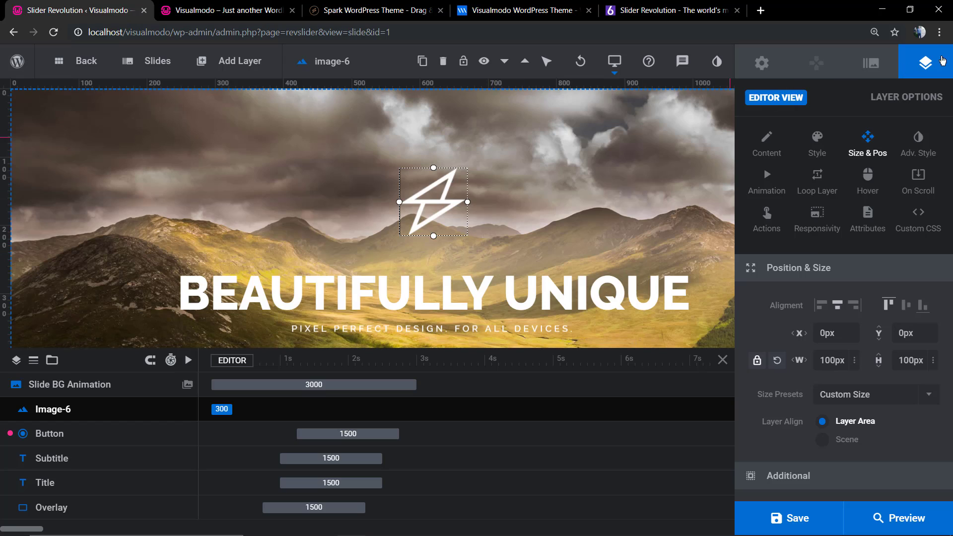
Save the slide and view the live Spark homepage with the lightning logo above the headline.
left_click(797, 517)
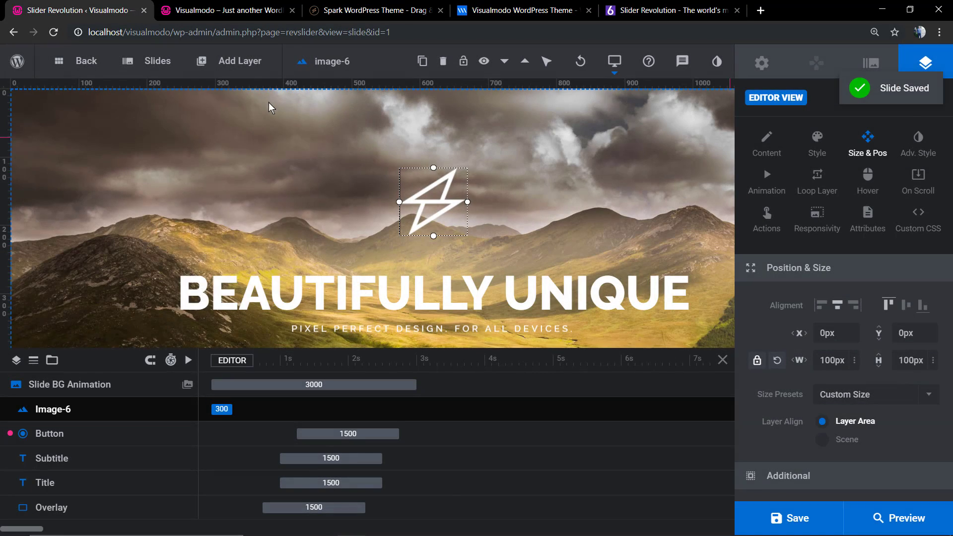
mouse_move(138, 68)
left_click(94, 65)
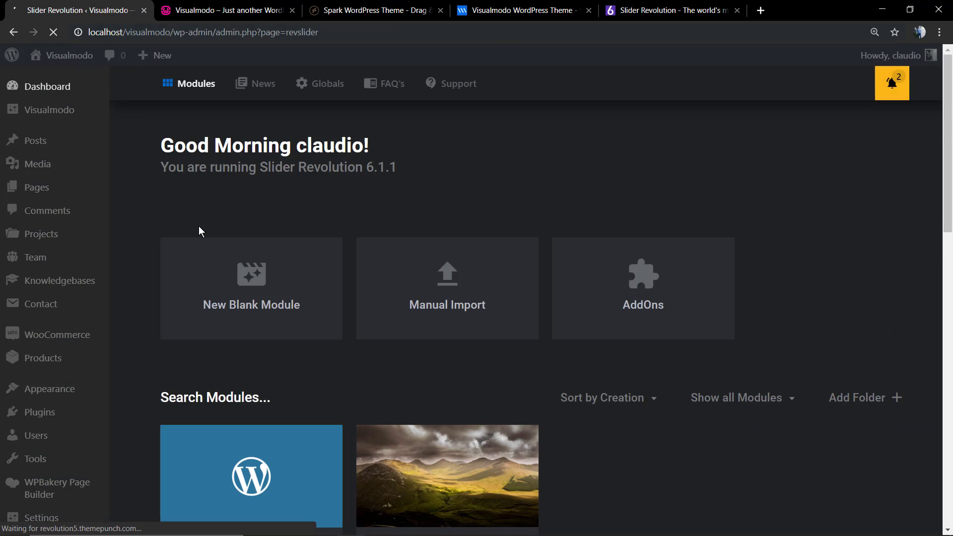
left_click(238, 10)
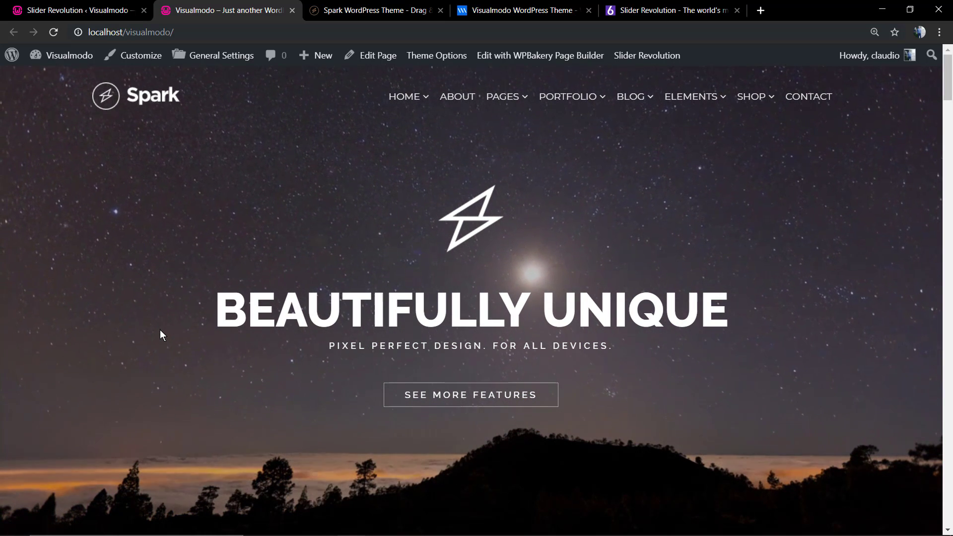
Switch to the revolution.themepunch.com Slider Revolution website tab.
left_click(622, 14)
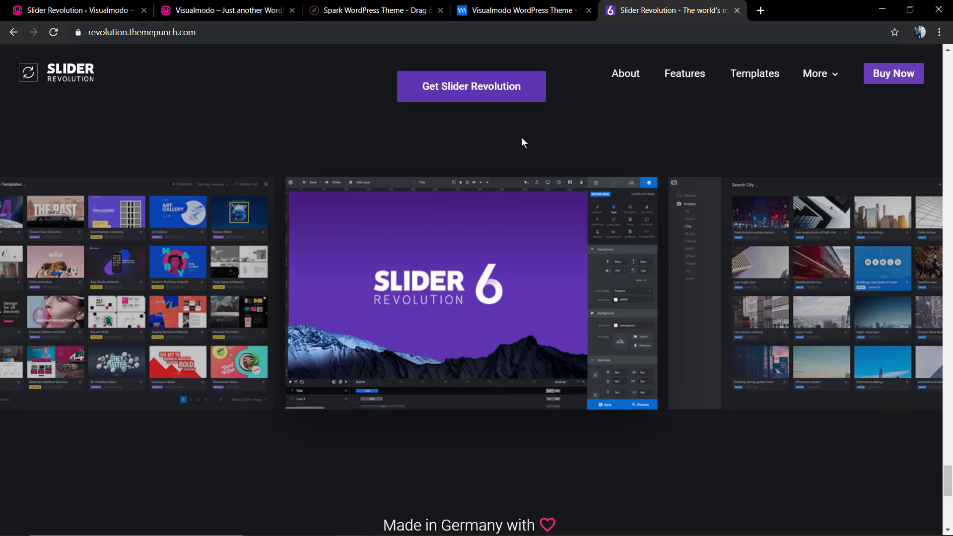